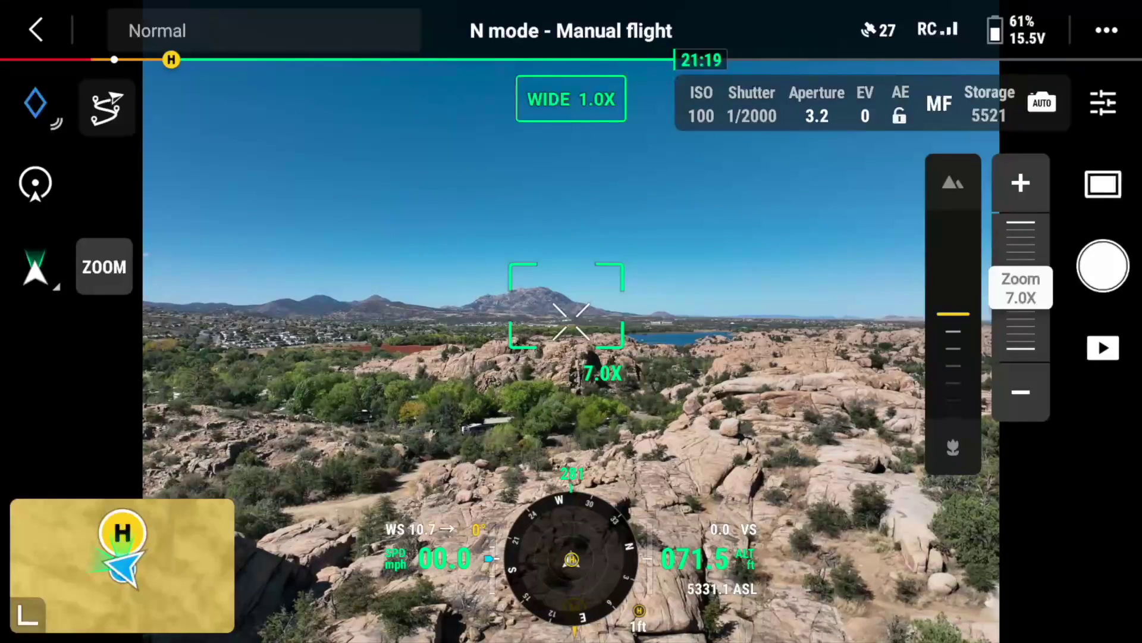
Confirm the photo image format stays JPEG in the camera settings.
left_click(1103, 102)
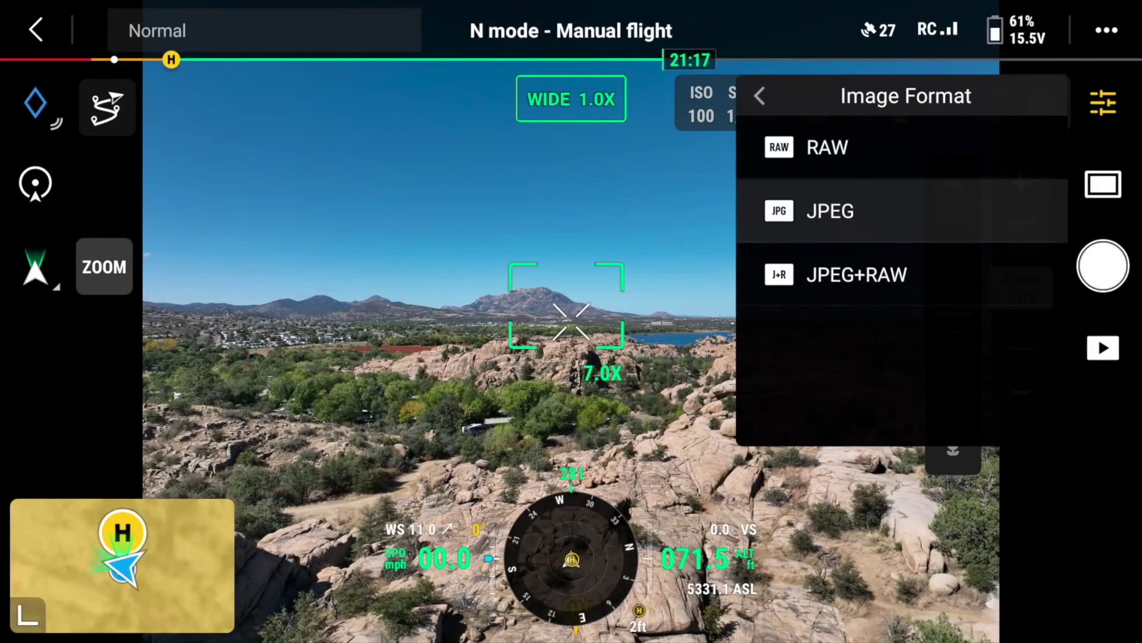
left_click(862, 210)
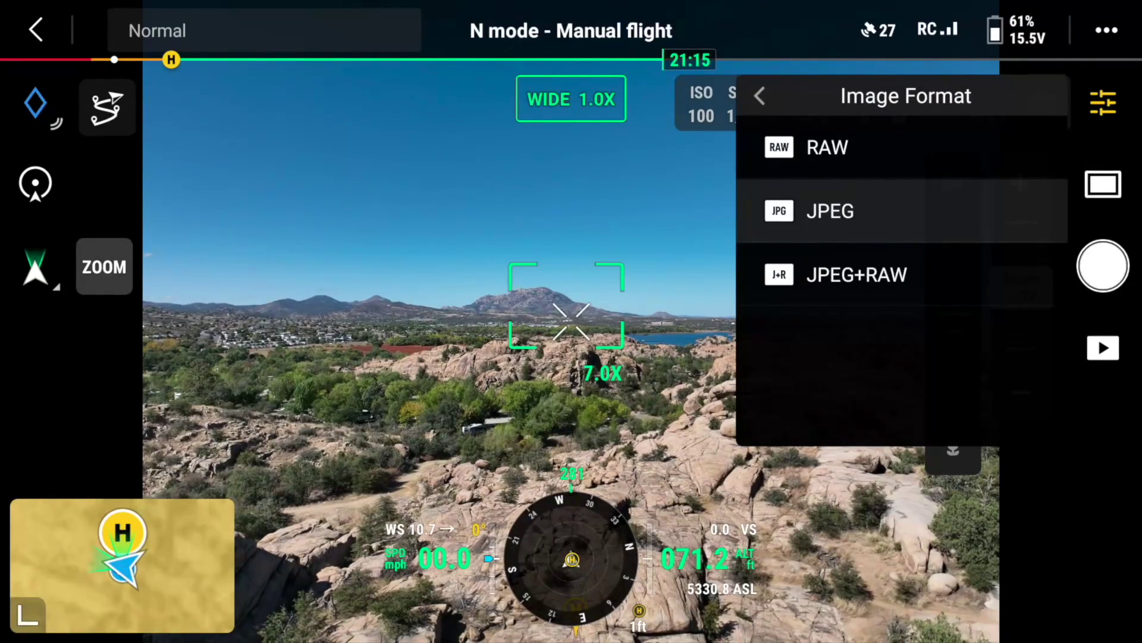
left_click(780, 221)
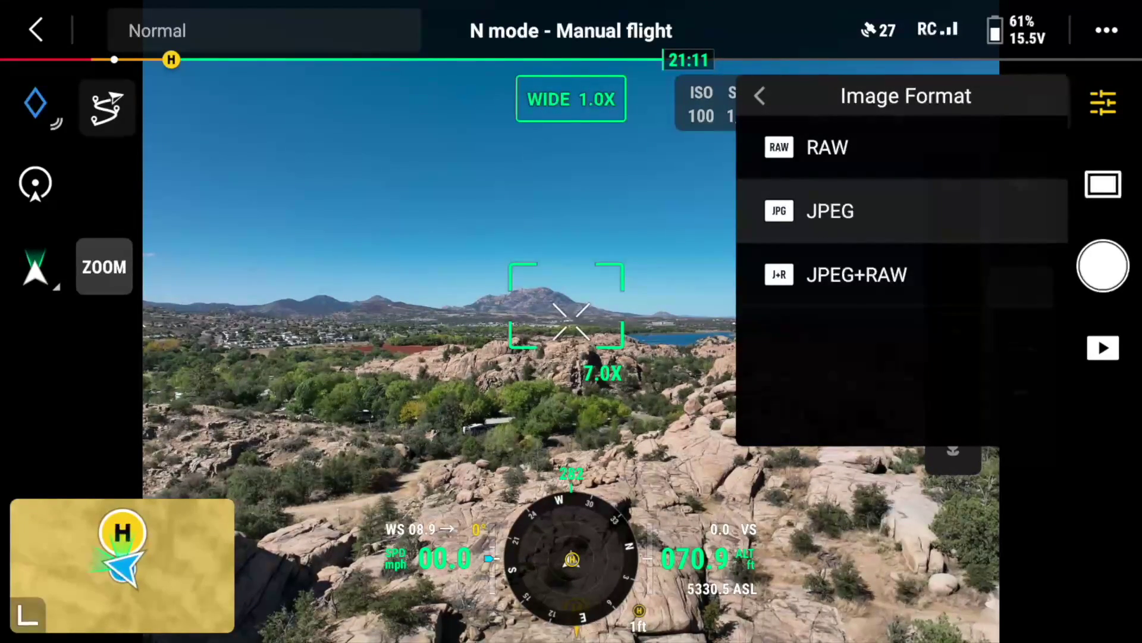
left_click(760, 96)
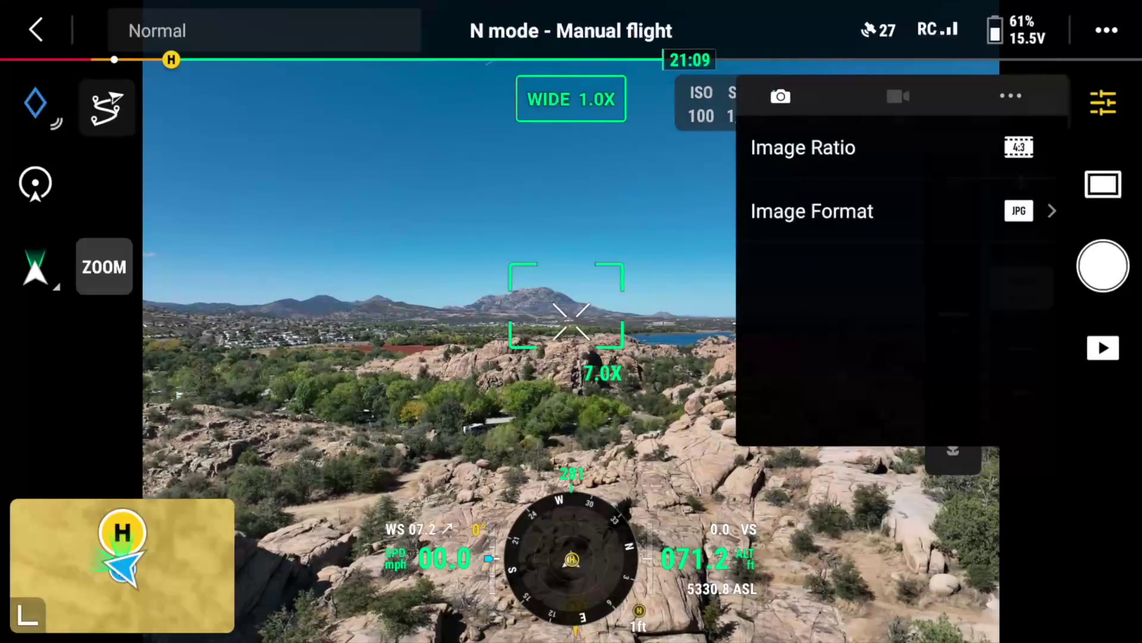
left_click(1010, 96)
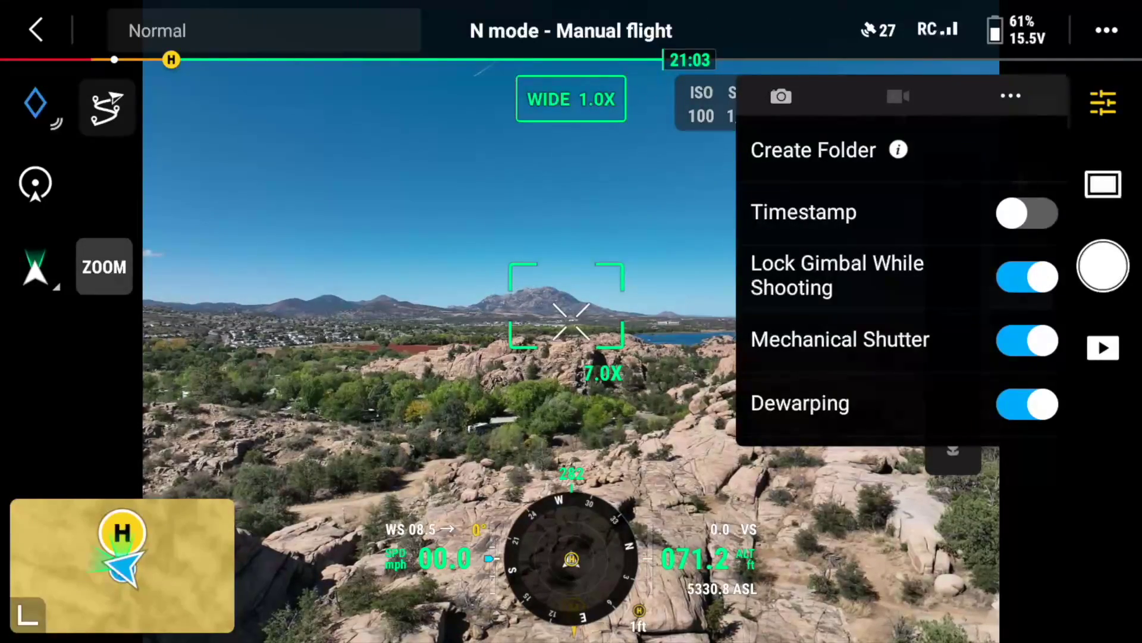
key("Escape")
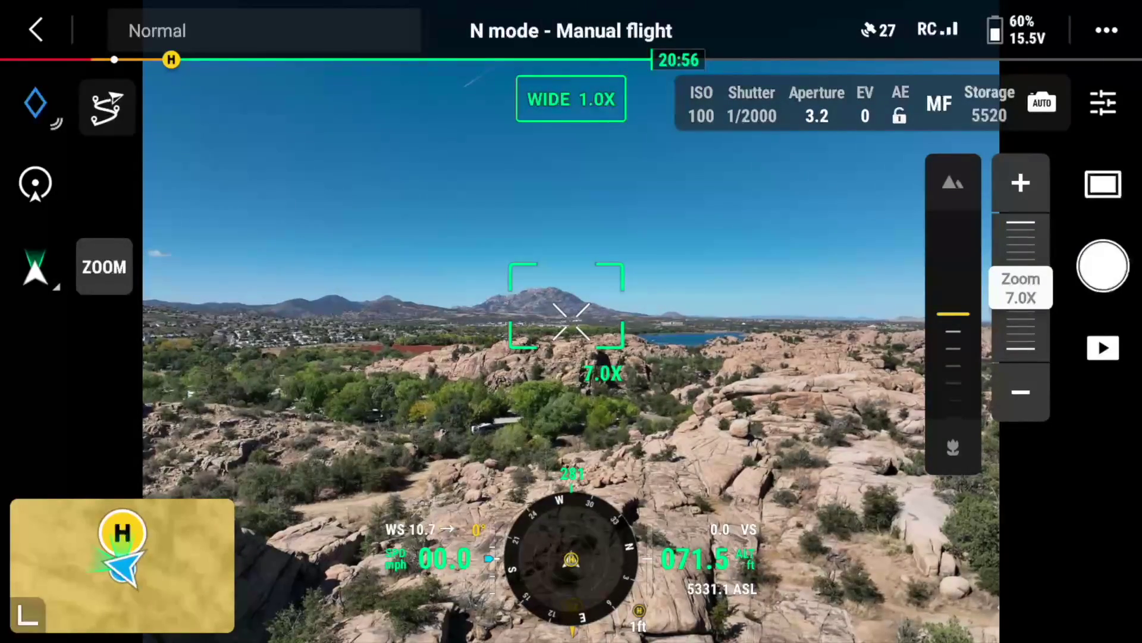
Turn dewarping off in the extra camera options and capture a landscape photo.
left_click(1104, 103)
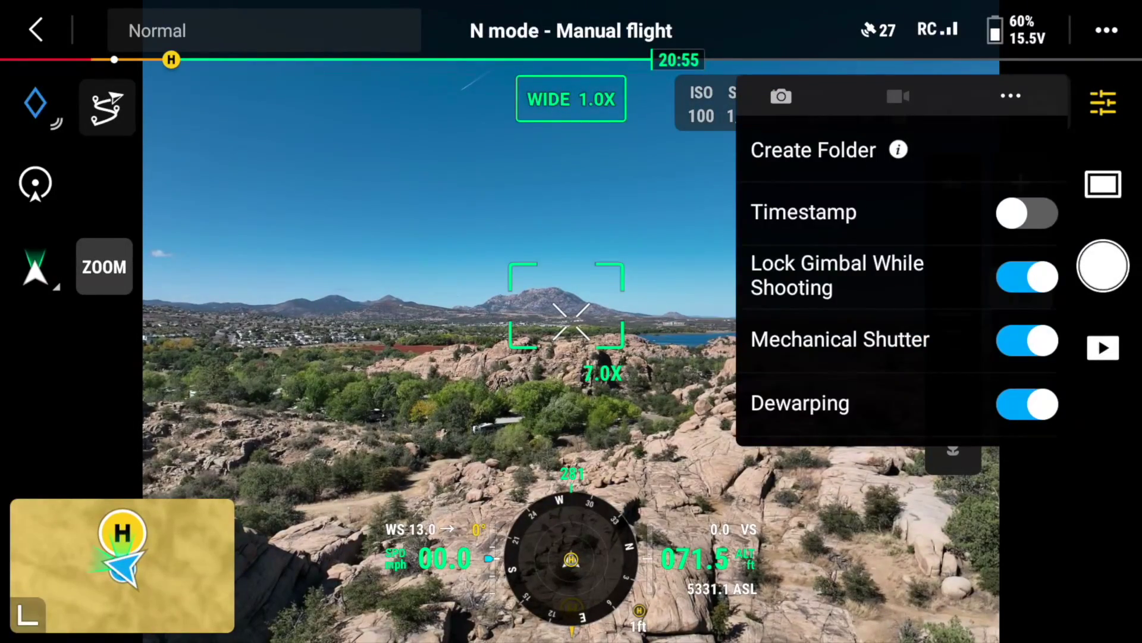
left_click(781, 96)
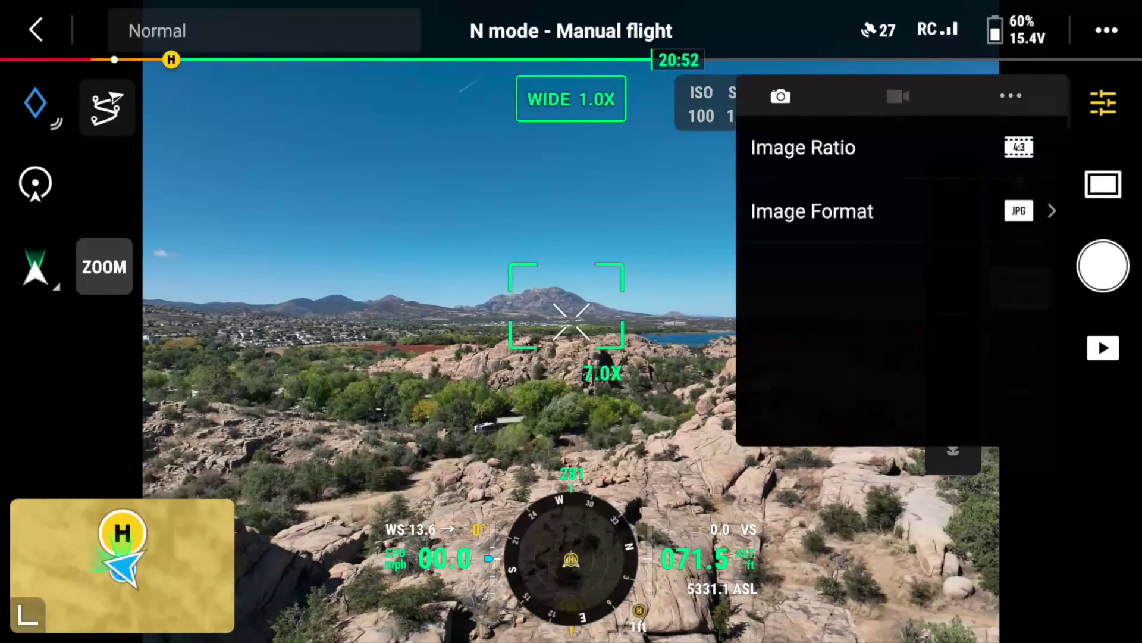
left_click(1103, 103)
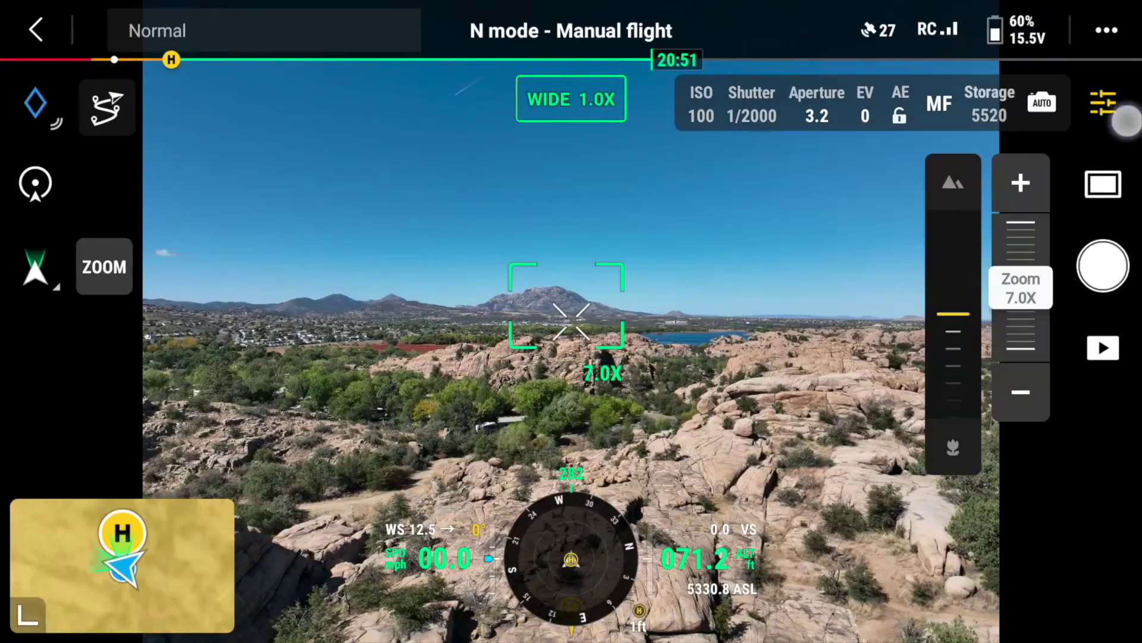
left_click(1104, 102)
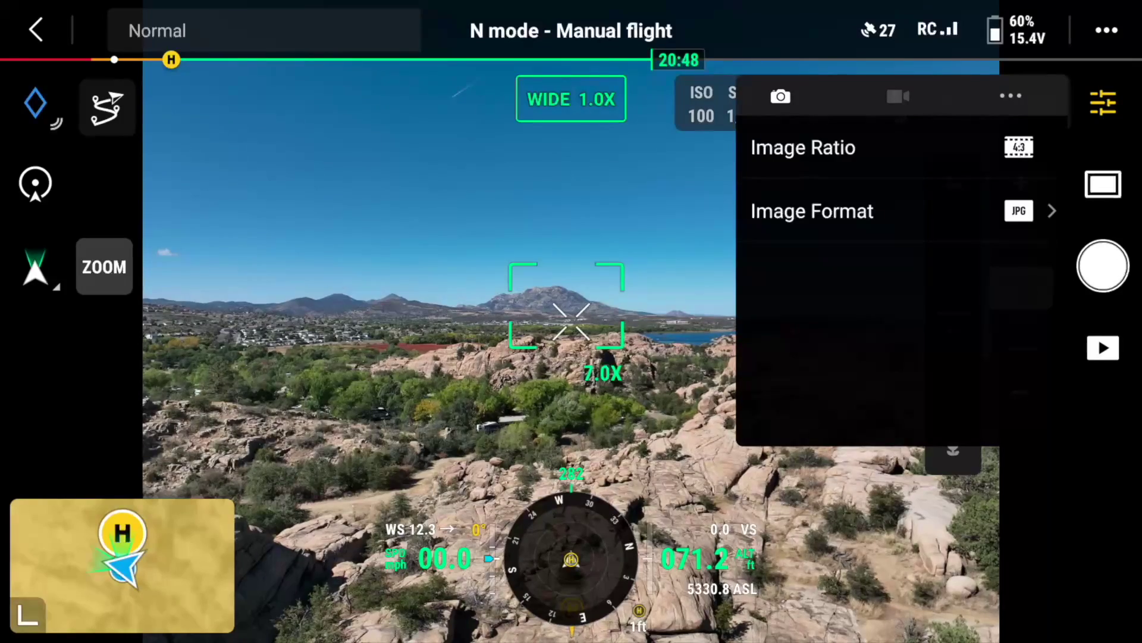
left_click(1010, 96)
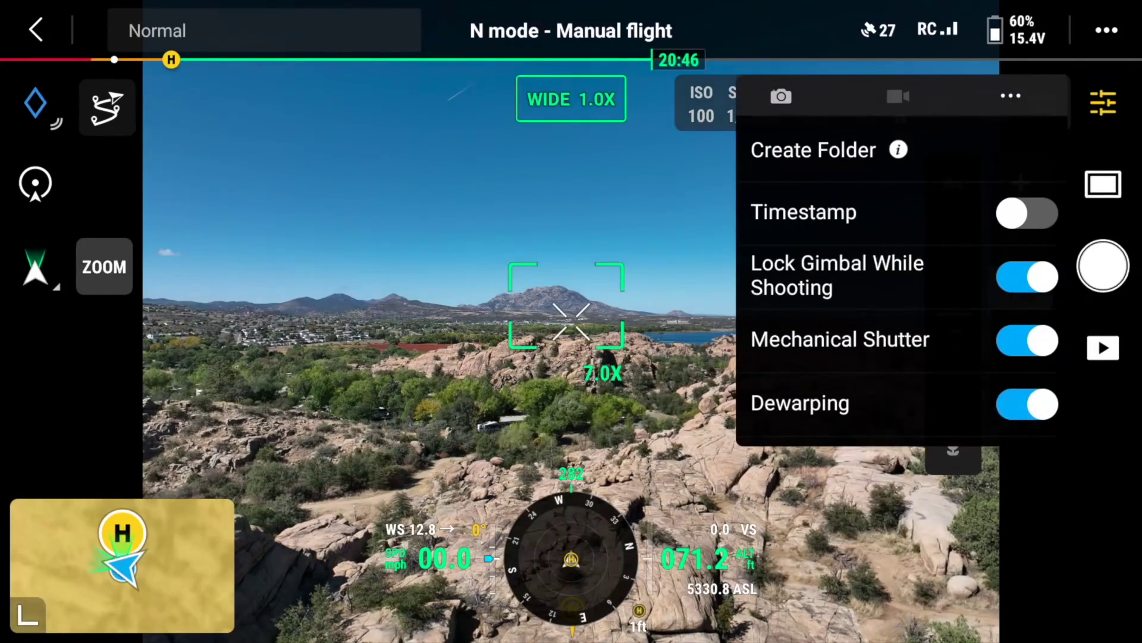
left_click(1018, 427)
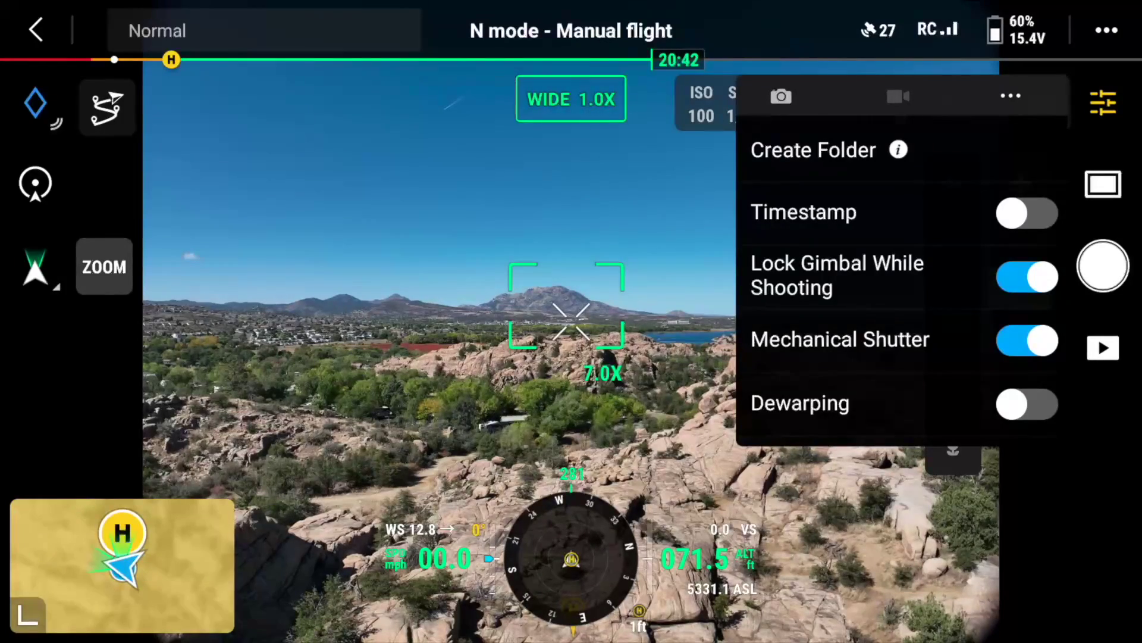
left_click(1103, 102)
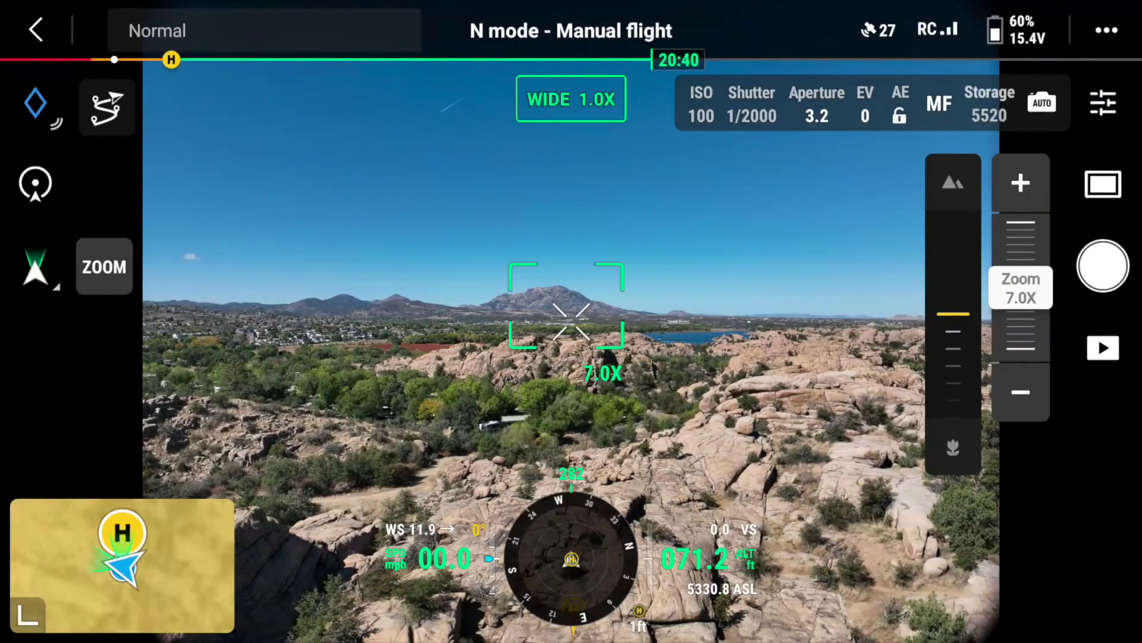
left_click(1103, 266)
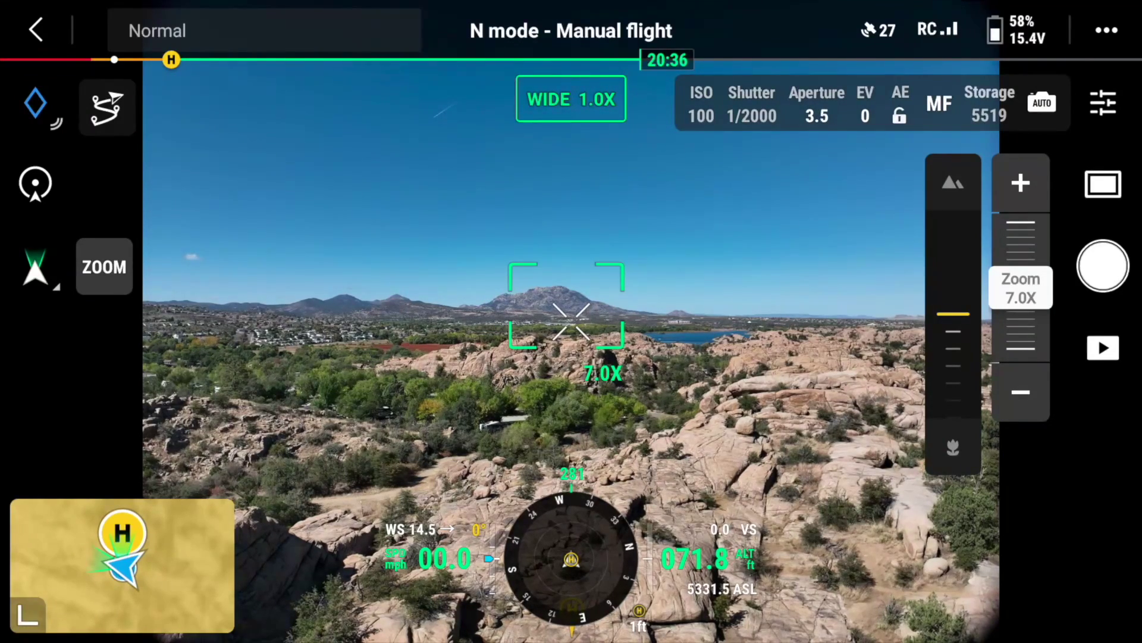
Change the photo image format from JPEG to RAW.
left_click(1104, 102)
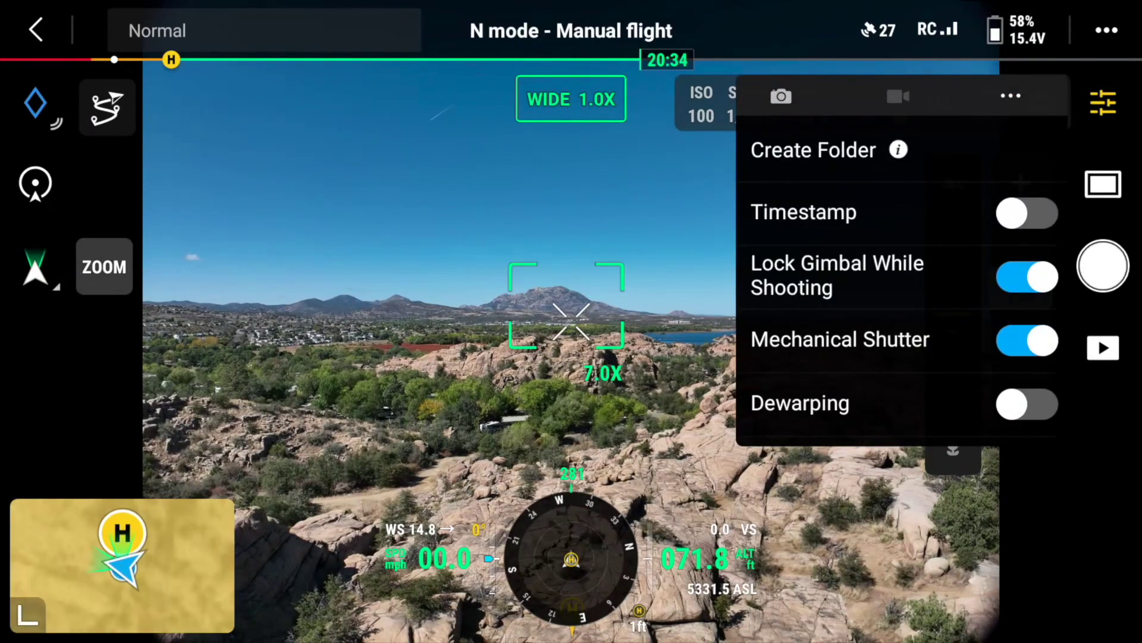
left_click(781, 95)
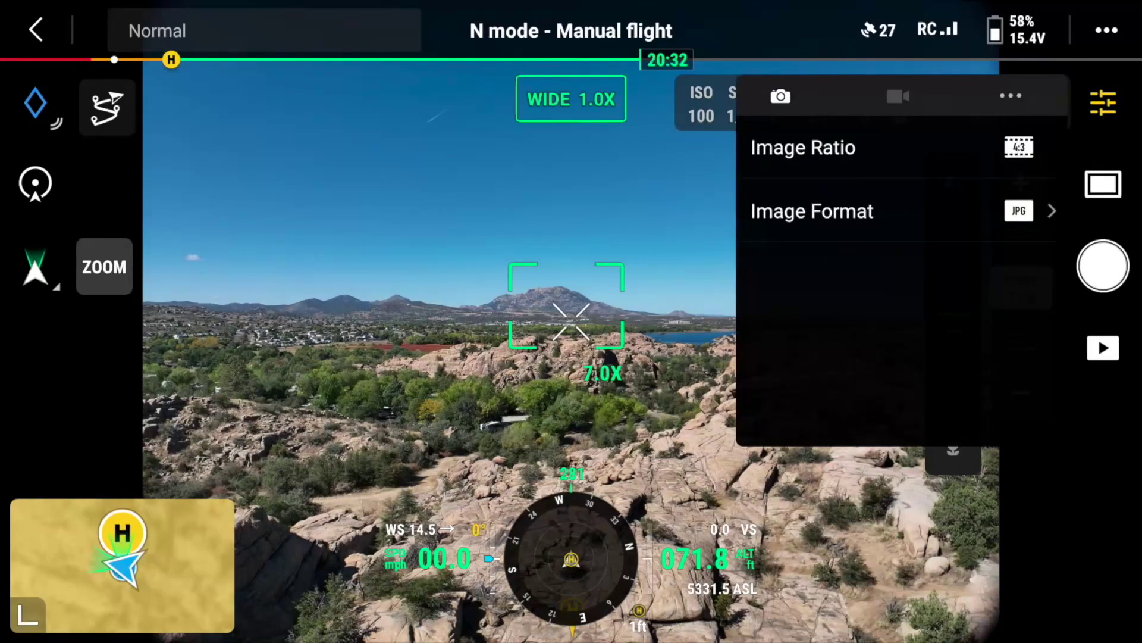
left_click(939, 209)
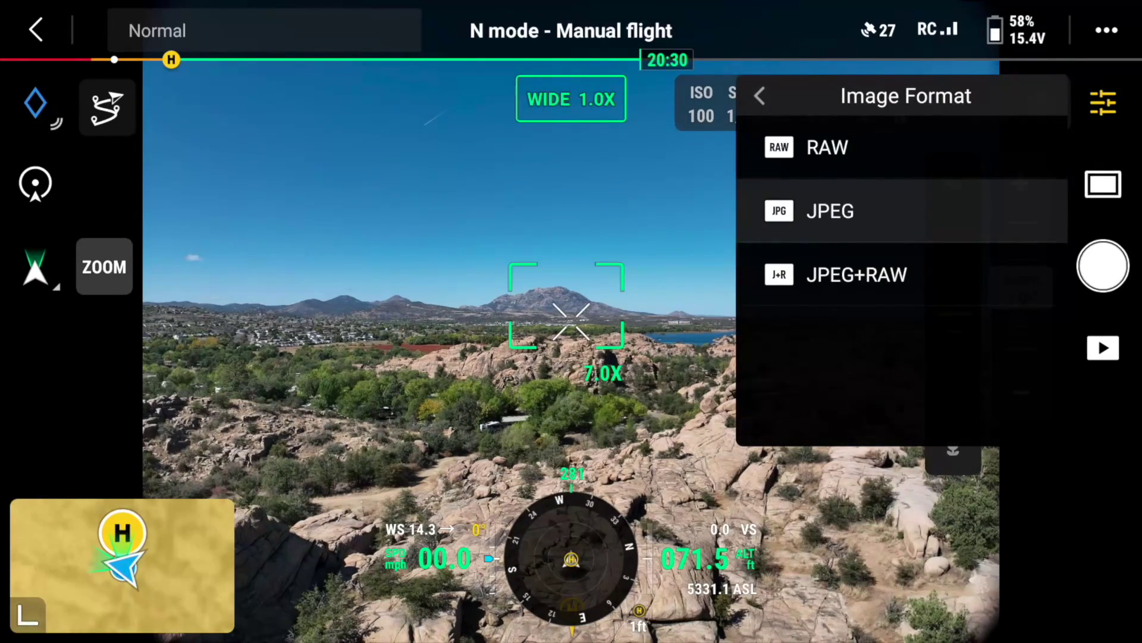
left_click(836, 148)
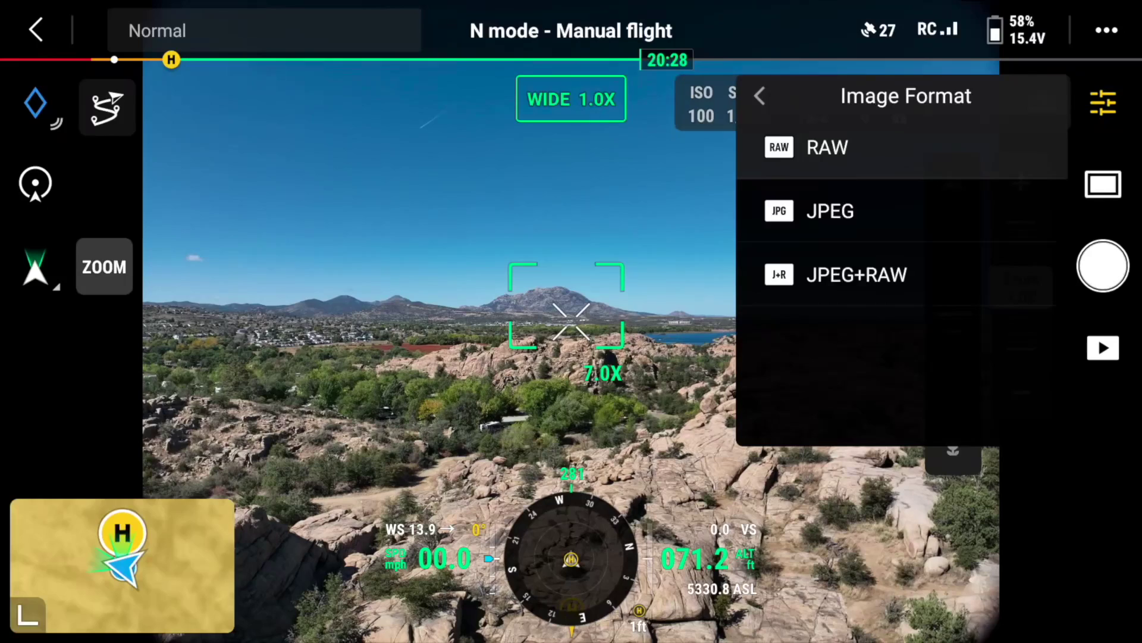
left_click(759, 96)
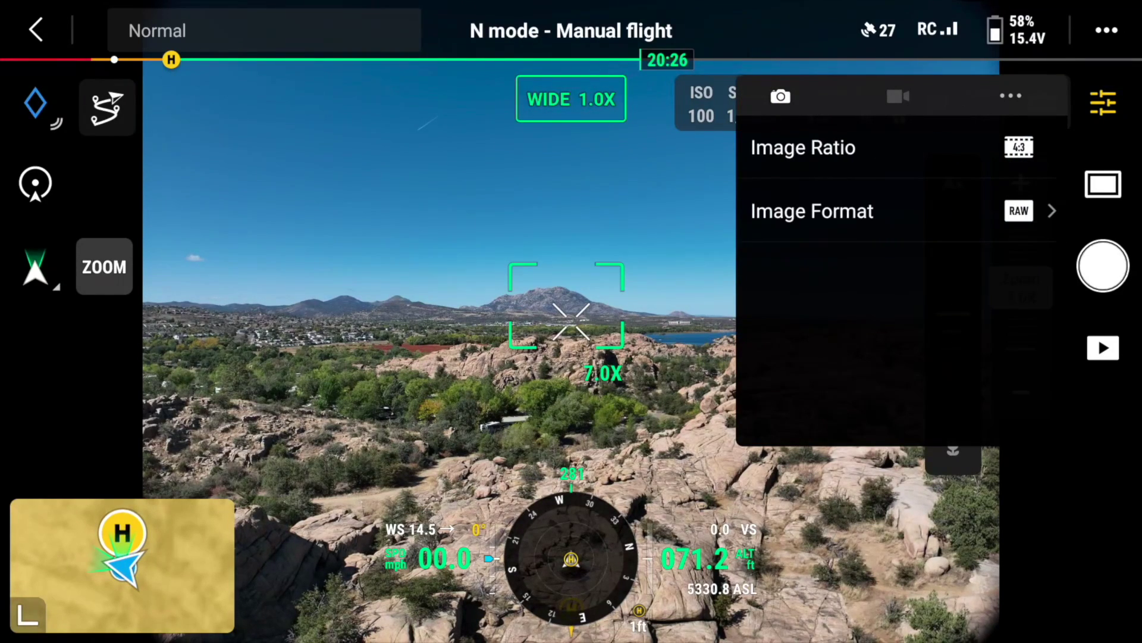
Switch dewarping back on in the extra camera options.
left_click(1018, 96)
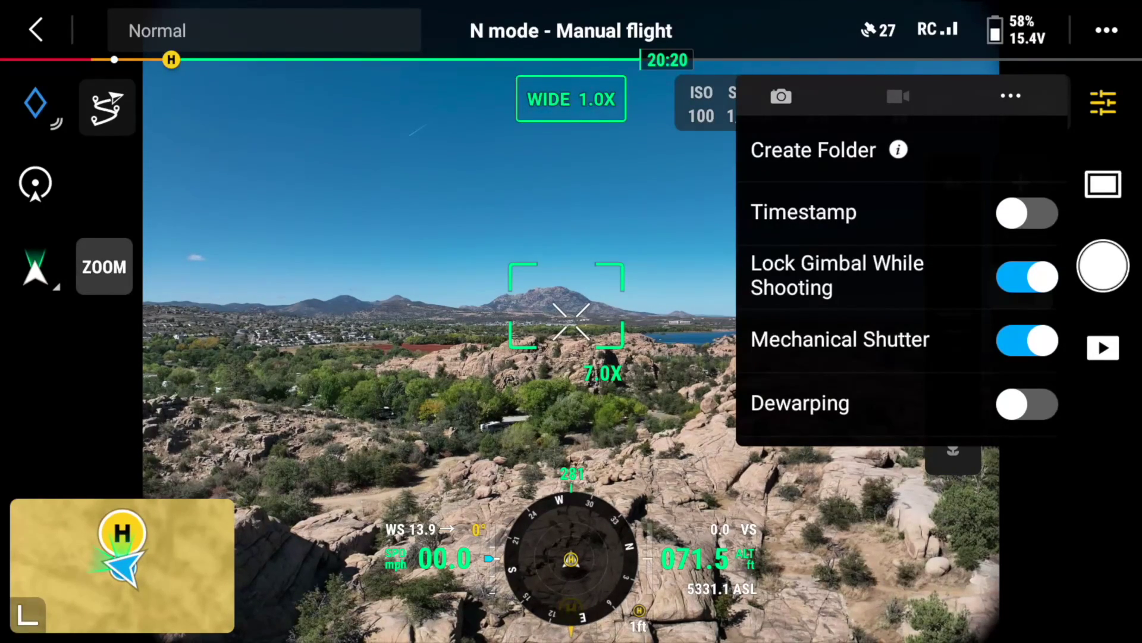
key("Escape")
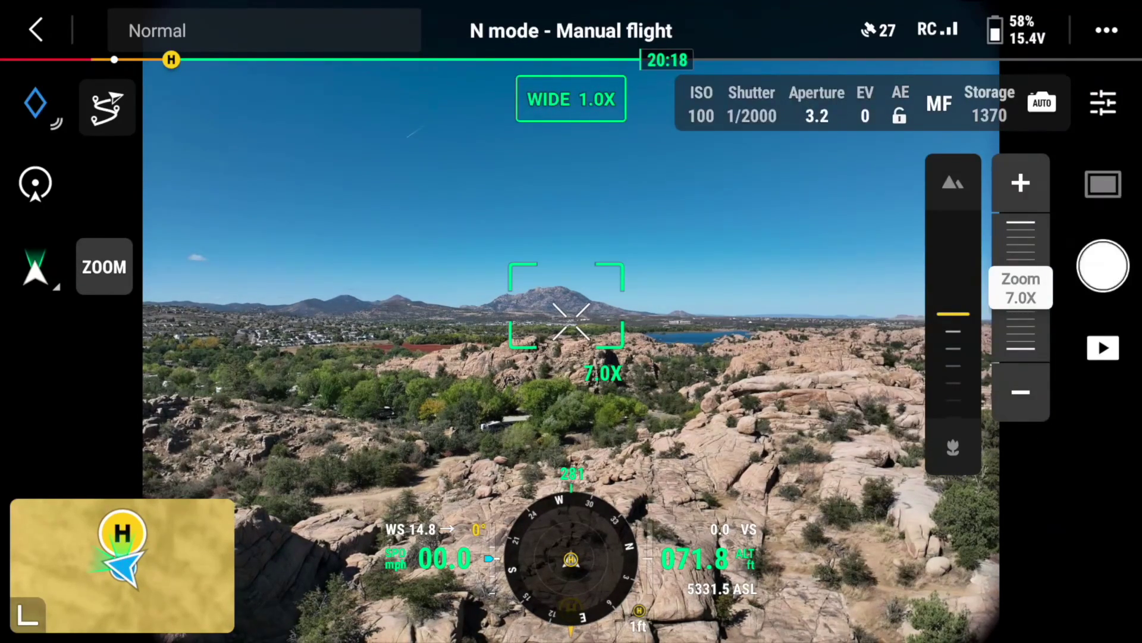
left_click(1103, 103)
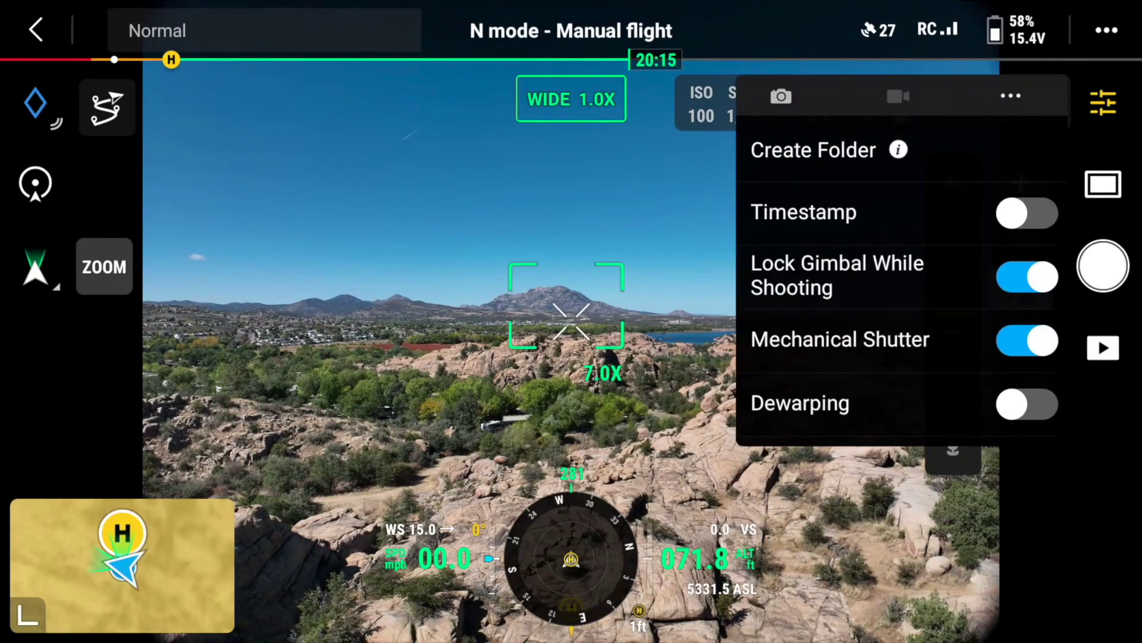
left_click(1027, 404)
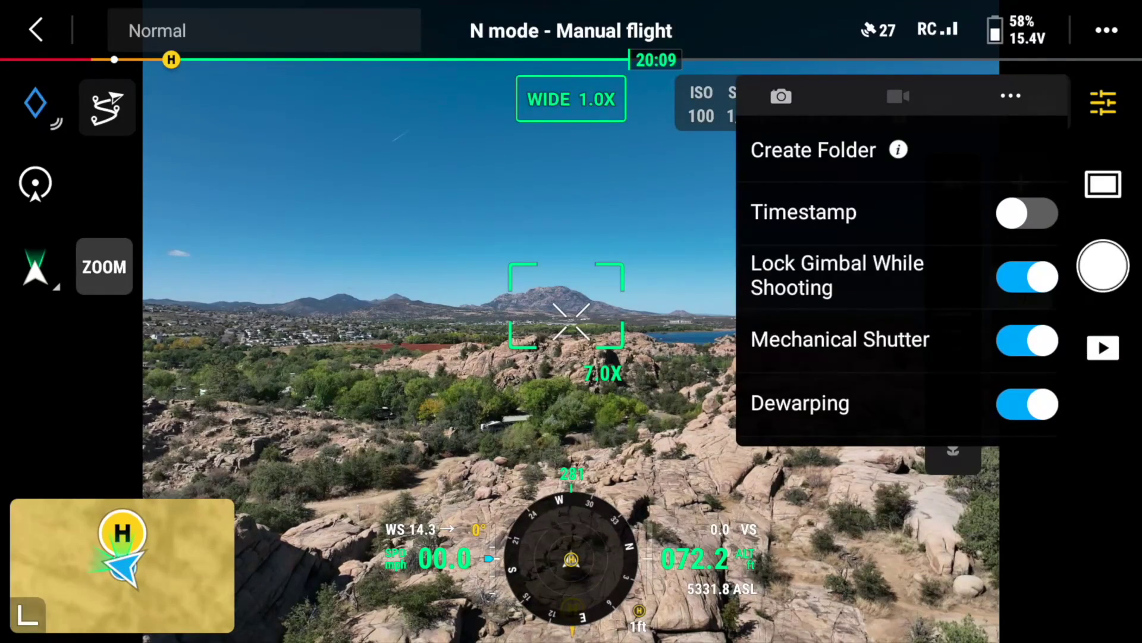
left_click(1104, 102)
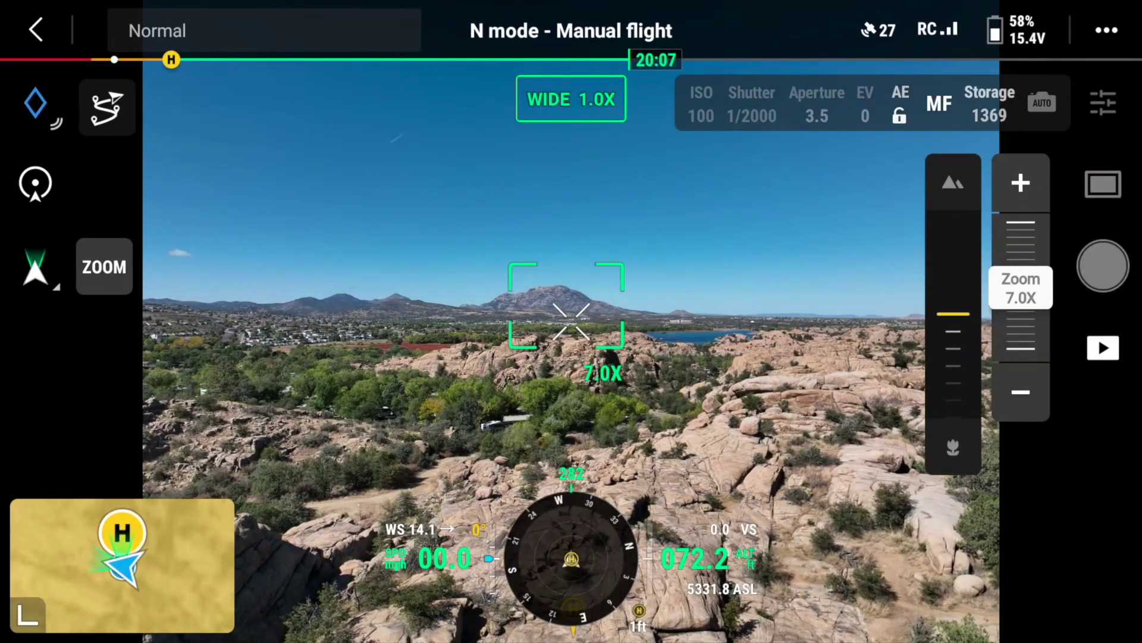
left_click(1103, 184)
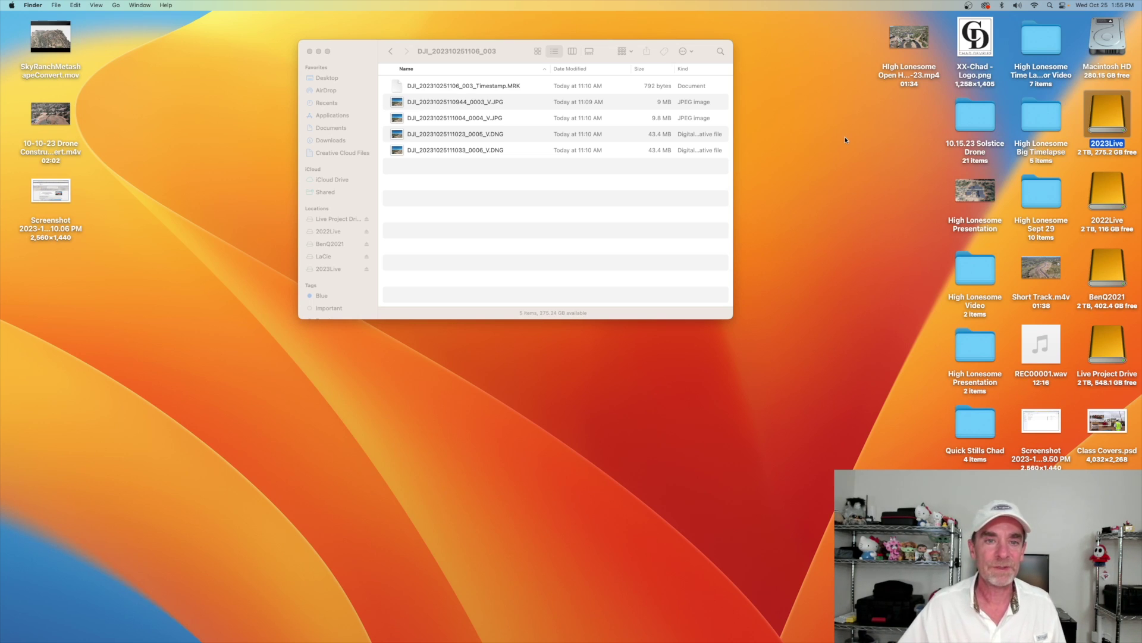
Compare file sizes of the 0003 and 0004 JPGs and the 0005 and 0006 DNGs.
left_click(517, 105)
left_click(517, 104)
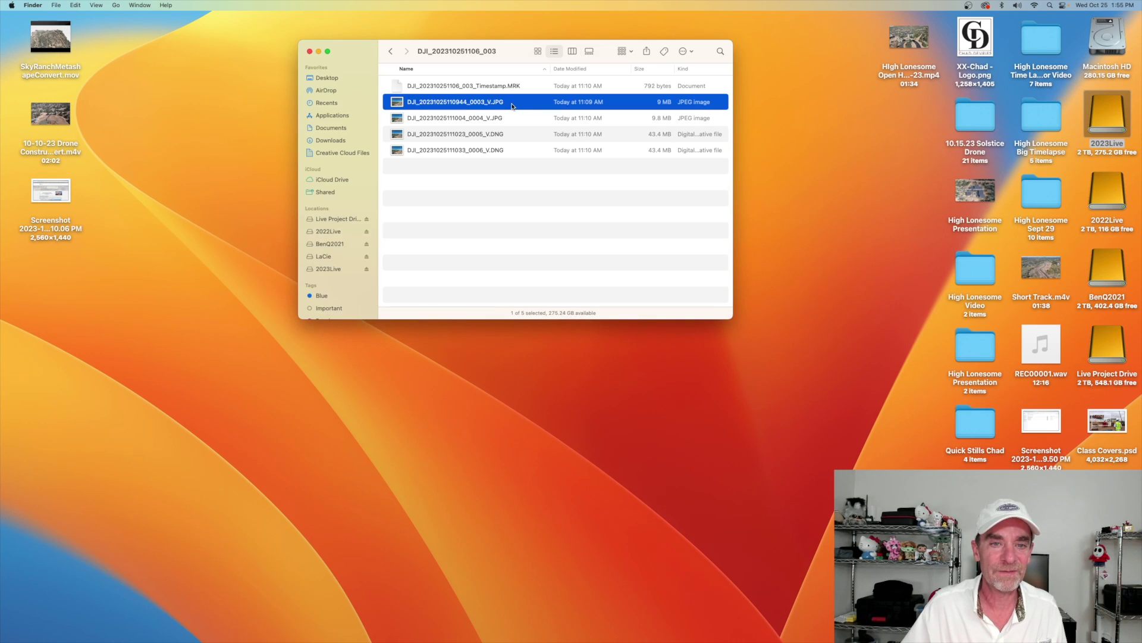
left_click(511, 119)
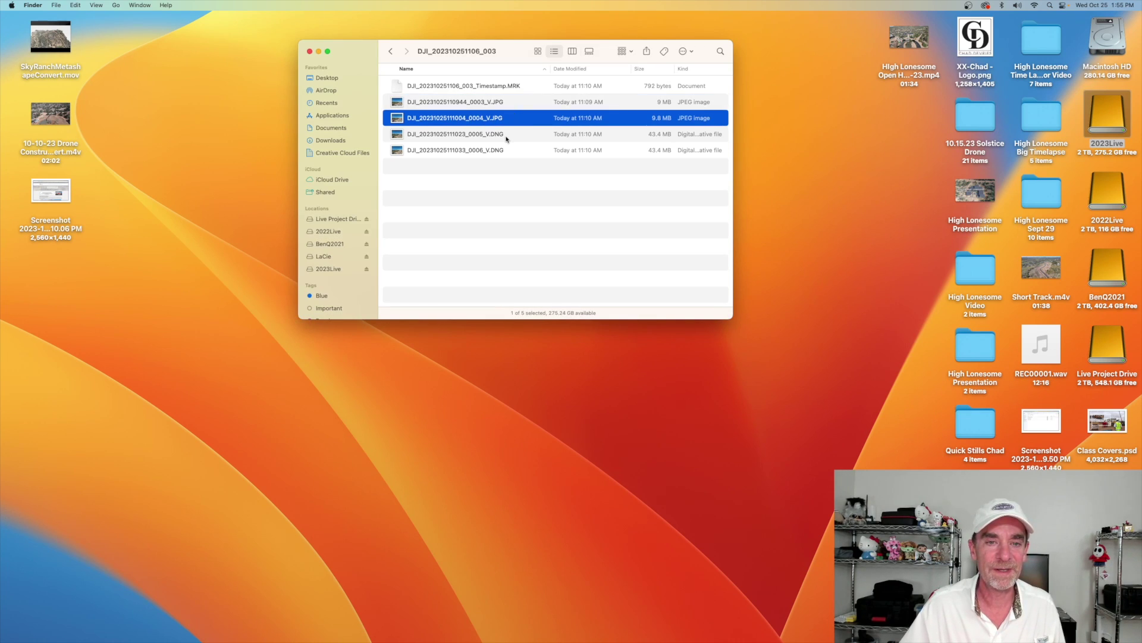
left_click(507, 136)
left_click(509, 152)
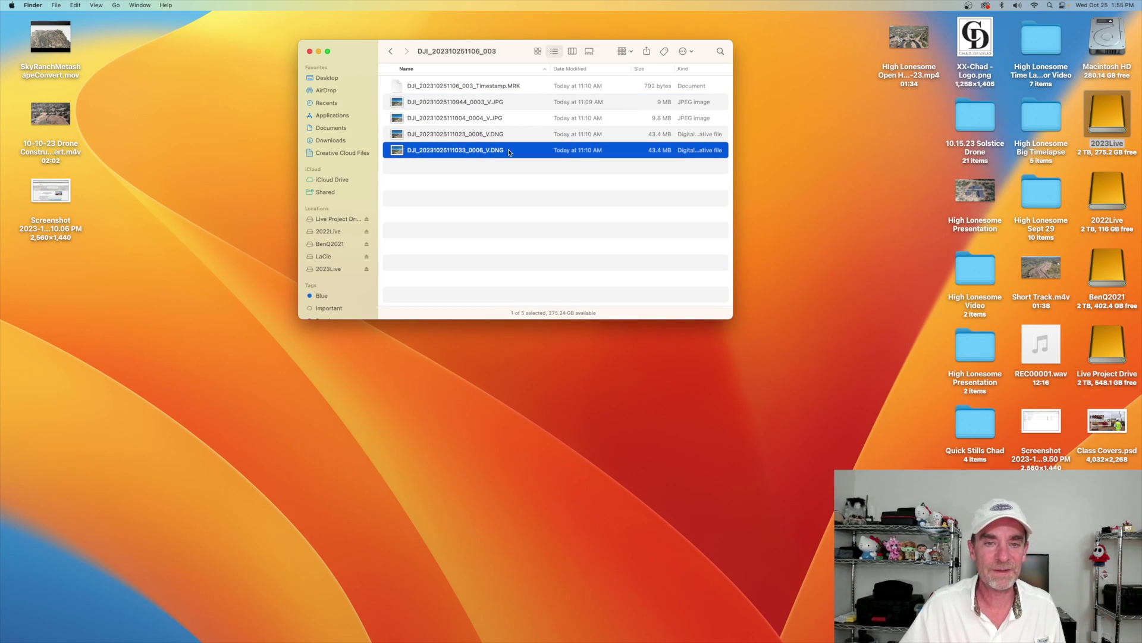
Select all four drone photos and drop them onto the Lightroom Classic Dock icon.
left_click(509, 105)
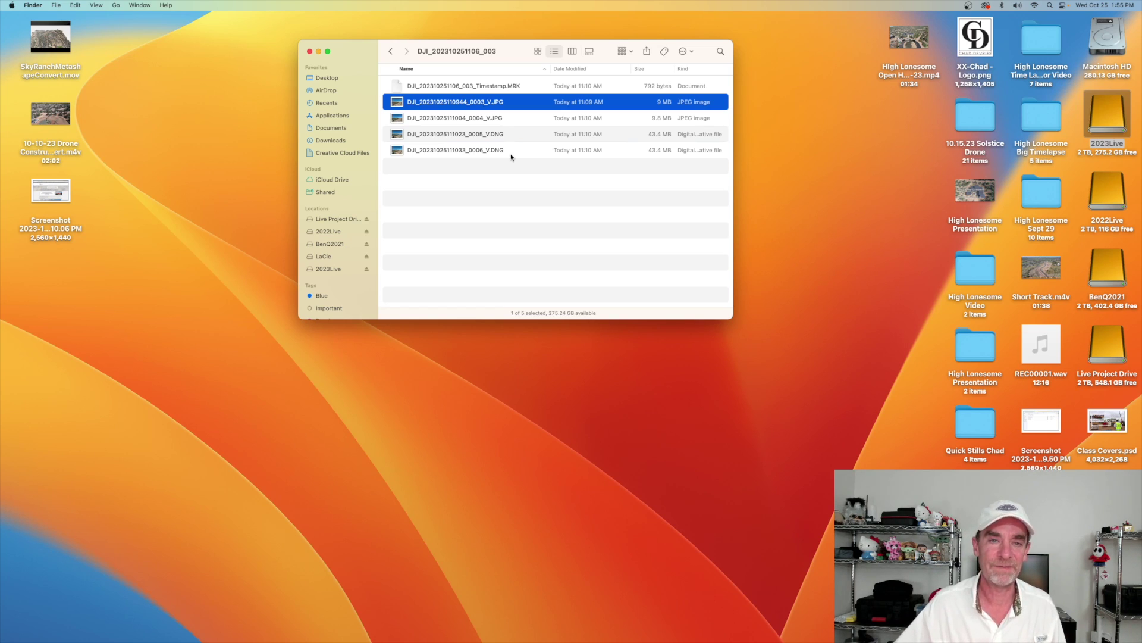
left_click(513, 149, "shift")
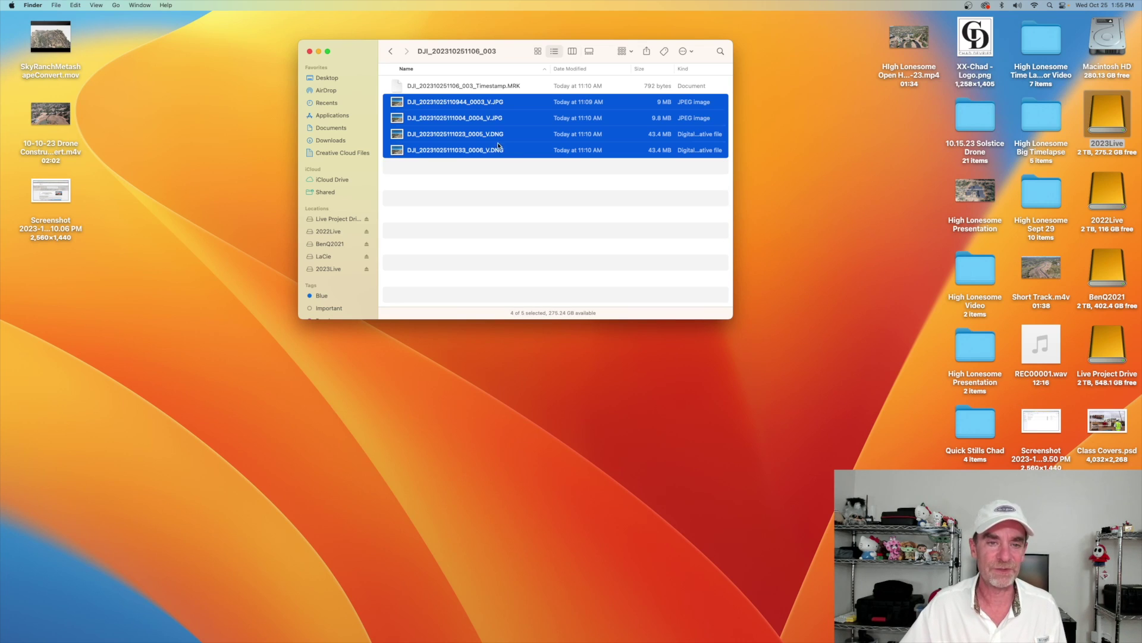
left_click_drag(482, 133, 424, 628)
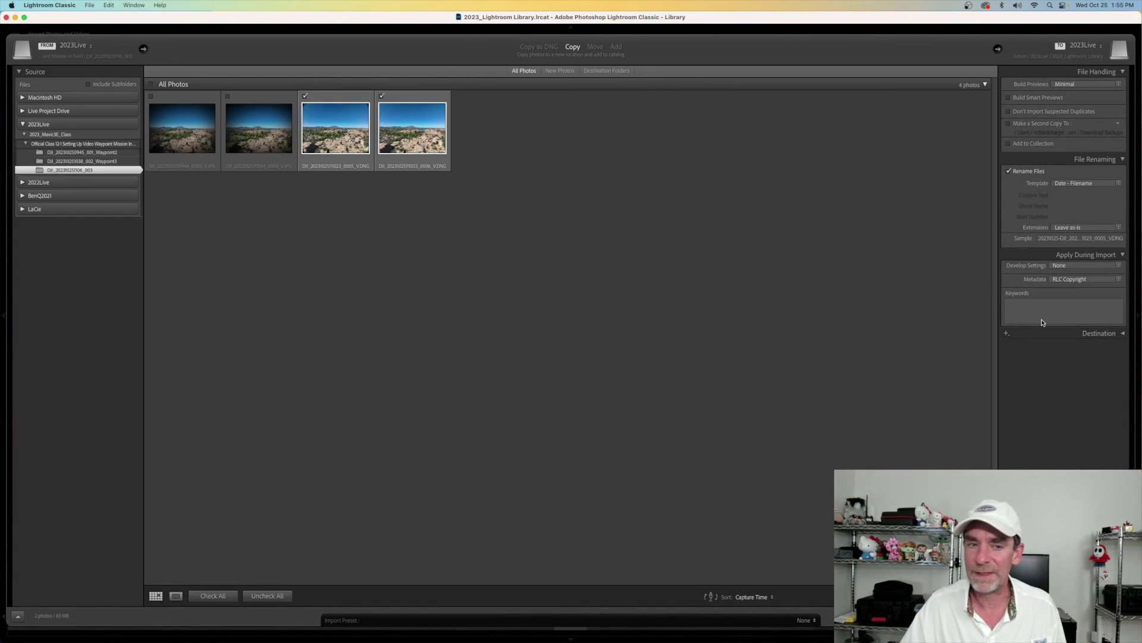
Check all four photos, both JPGs and both DNGs, and import them.
left_click(152, 84)
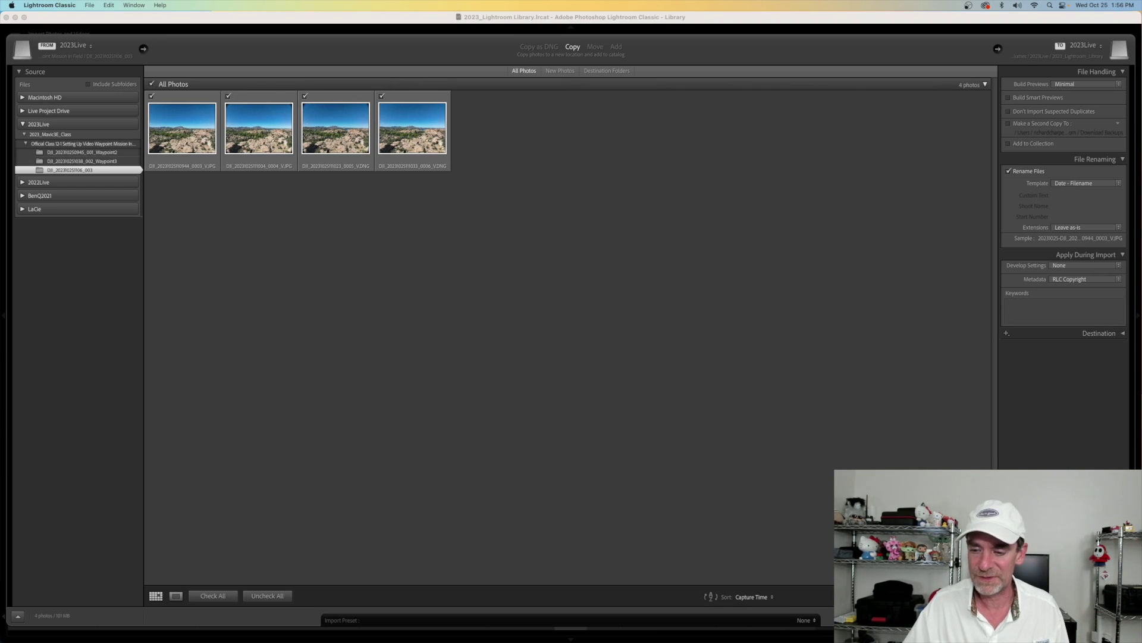
key("Return")
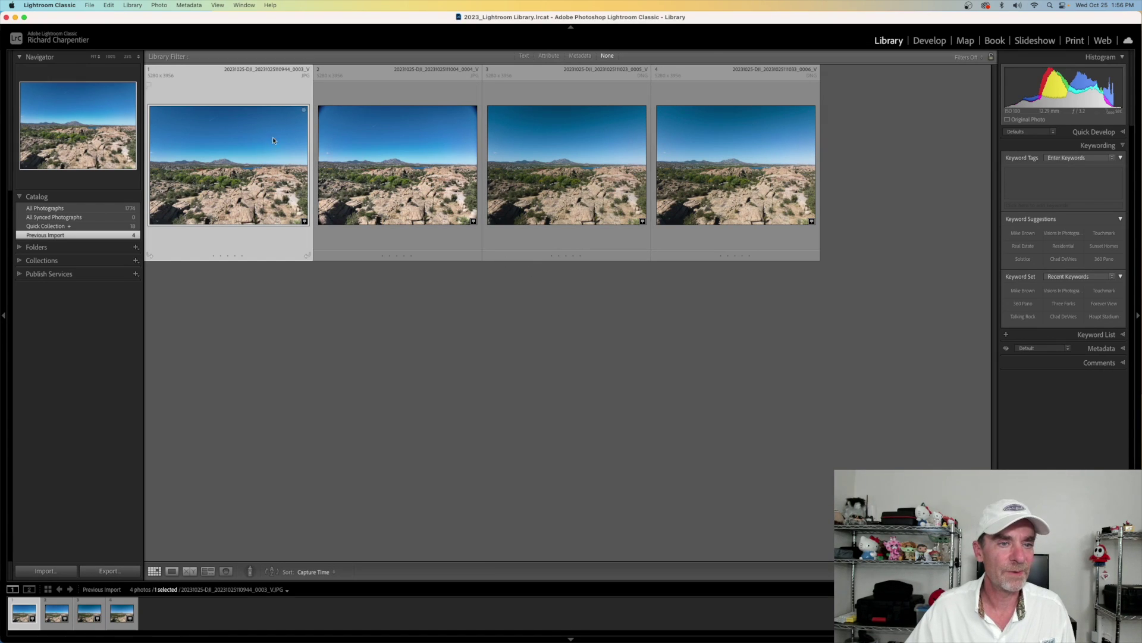
Open the first photo in Loupe view and flip between JPGs 0003 and 0004, ending on 0004.
left_click(448, 73)
left_click(467, 78)
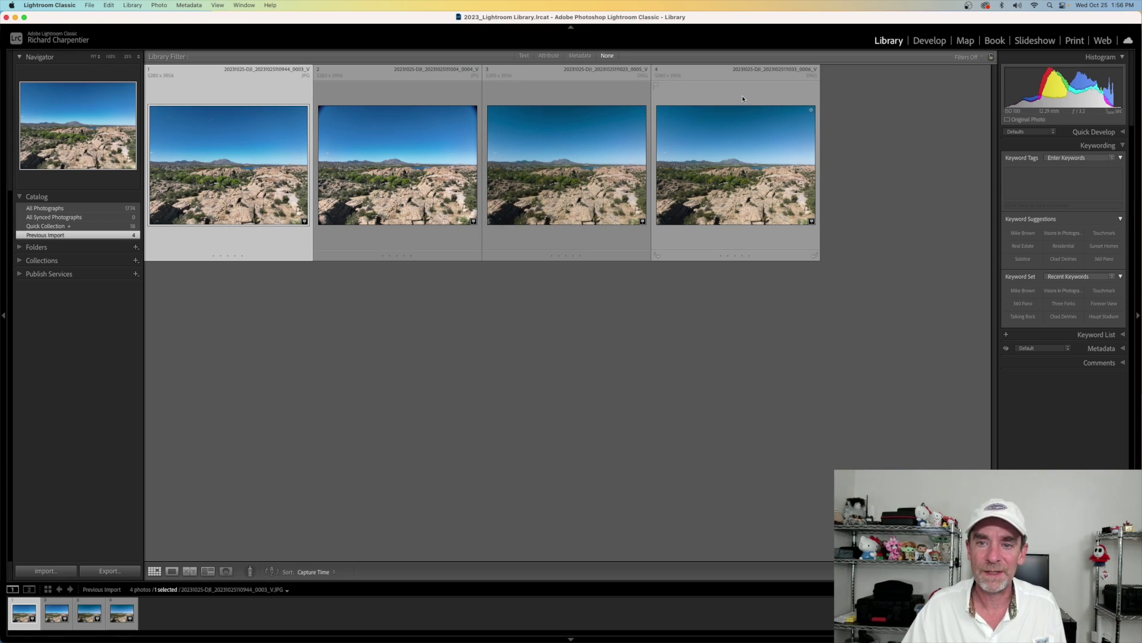
double_click(236, 129)
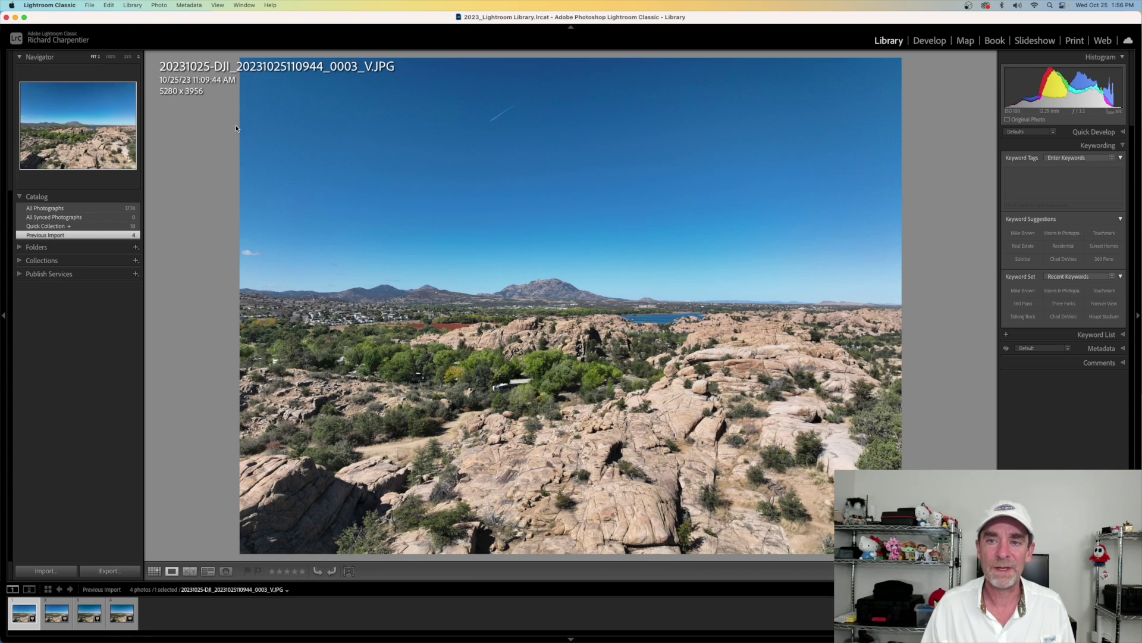
key("Right")
key("Left")
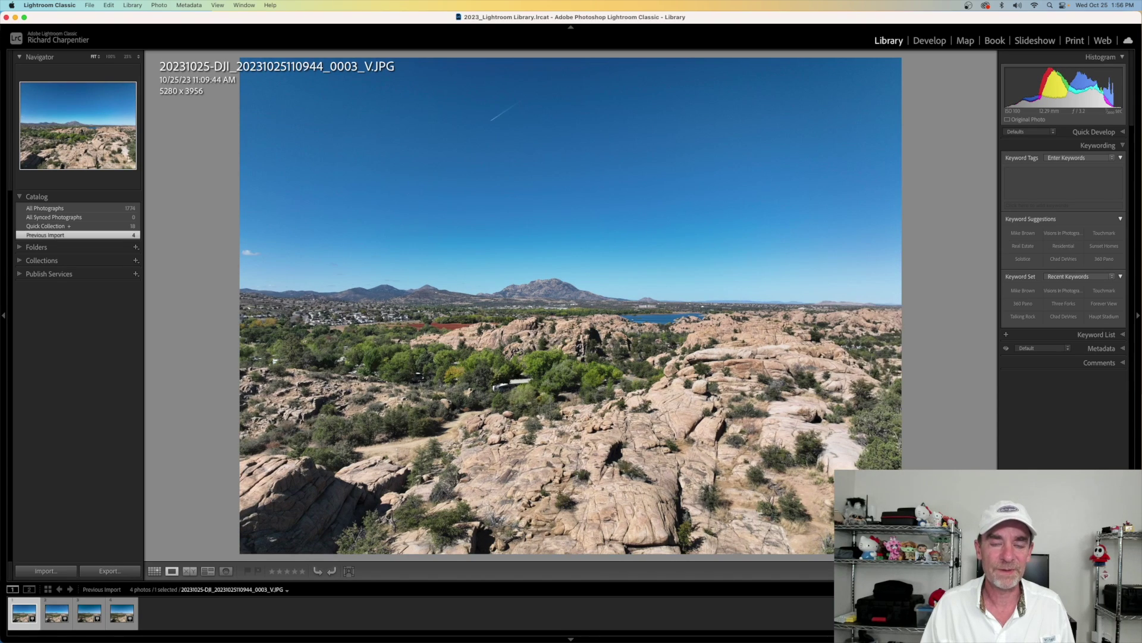
key("Right")
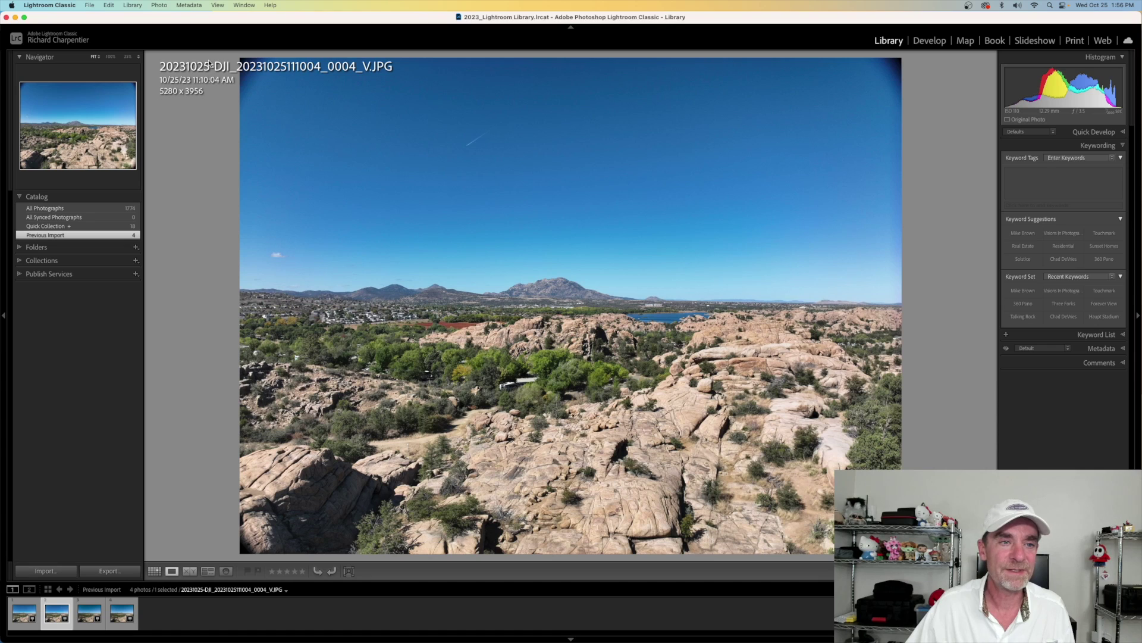
left_click(896, 74)
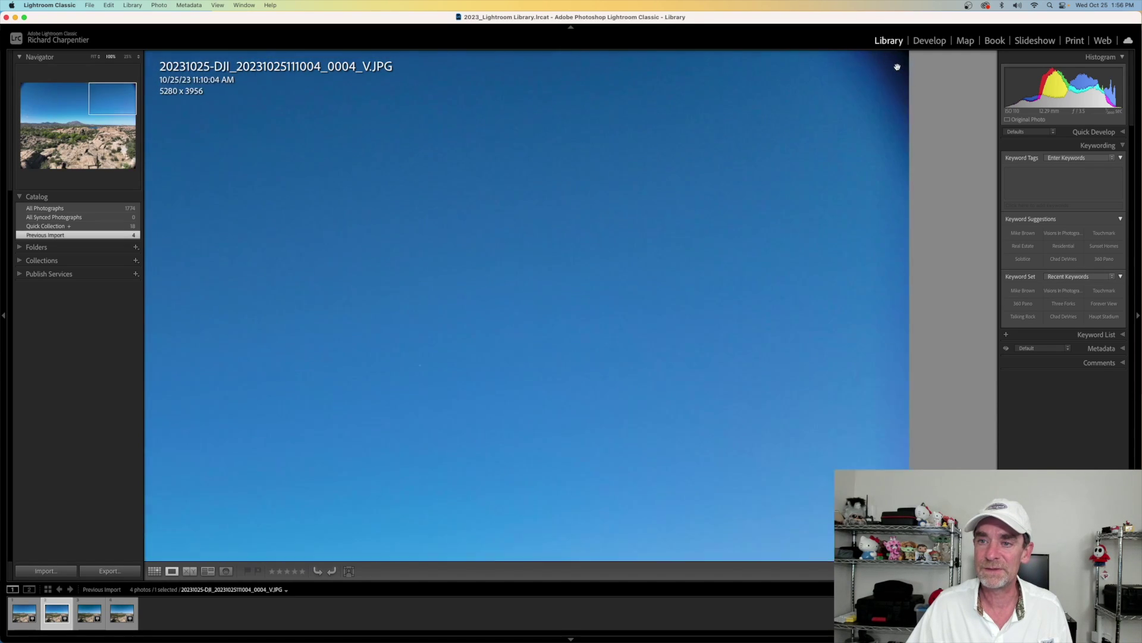
left_click(903, 99)
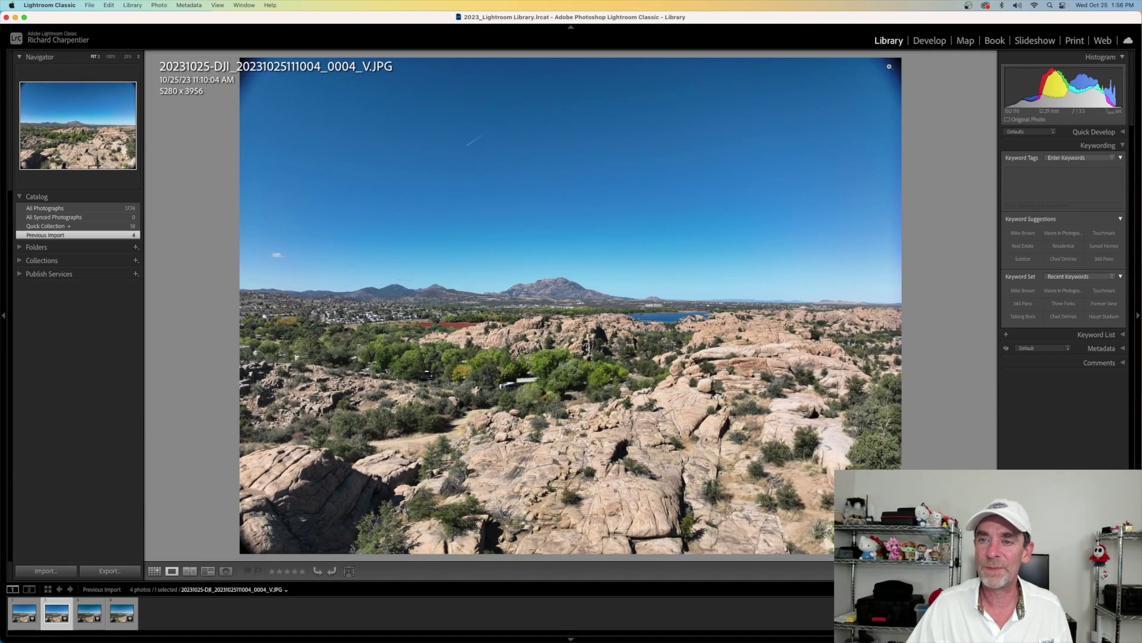
left_click(886, 66)
left_click(896, 88)
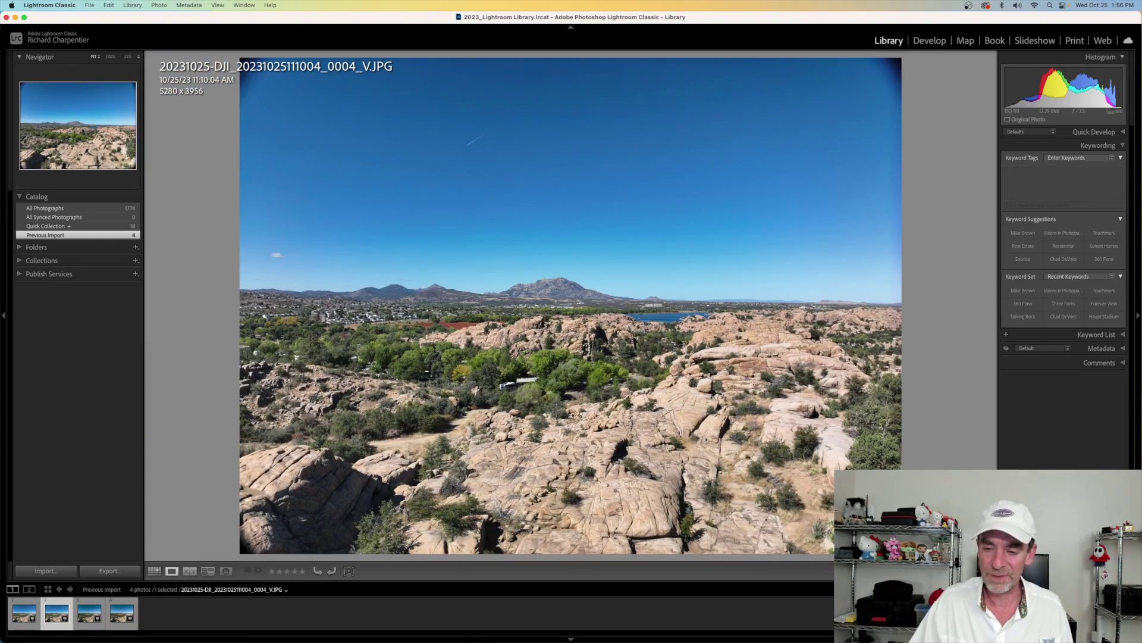
left_click(869, 524)
left_click(489, 525)
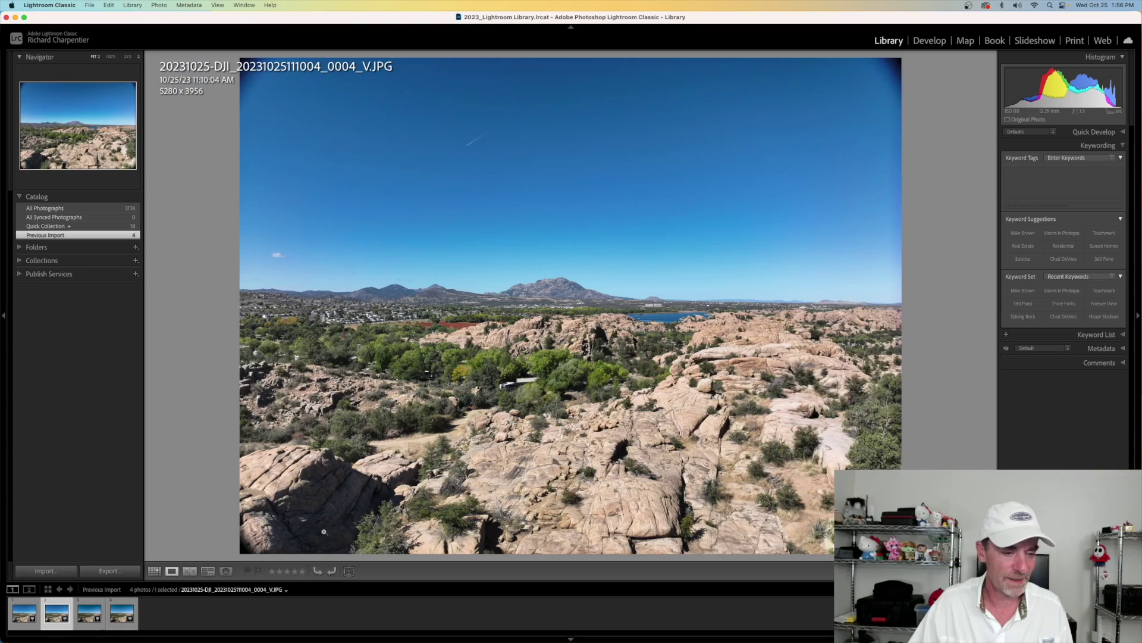
left_click(244, 546)
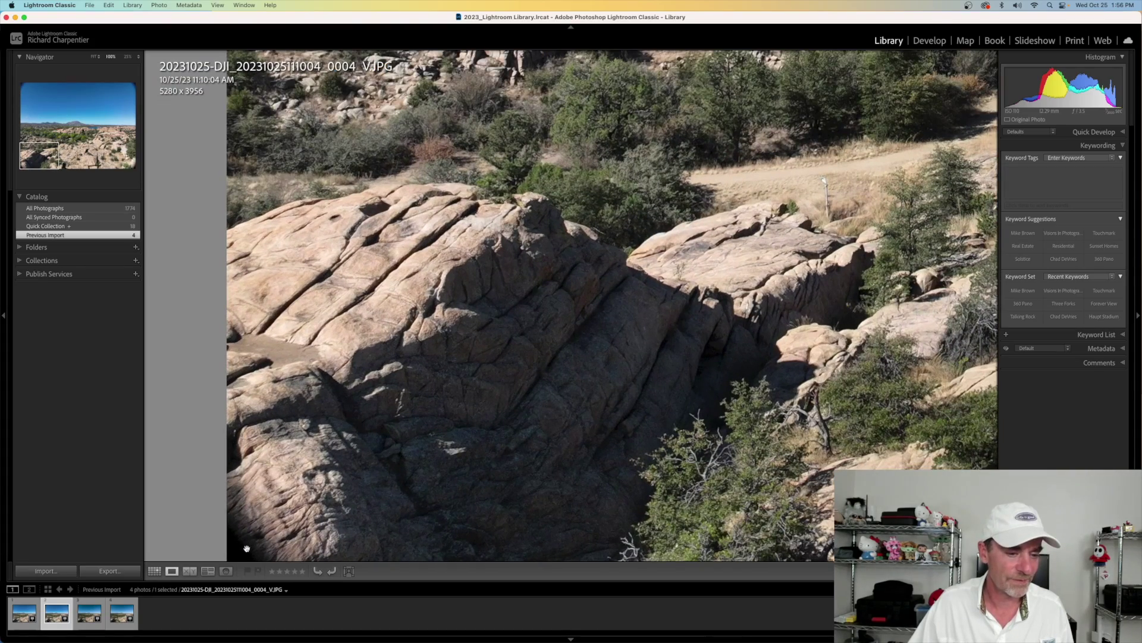
left_click(296, 236)
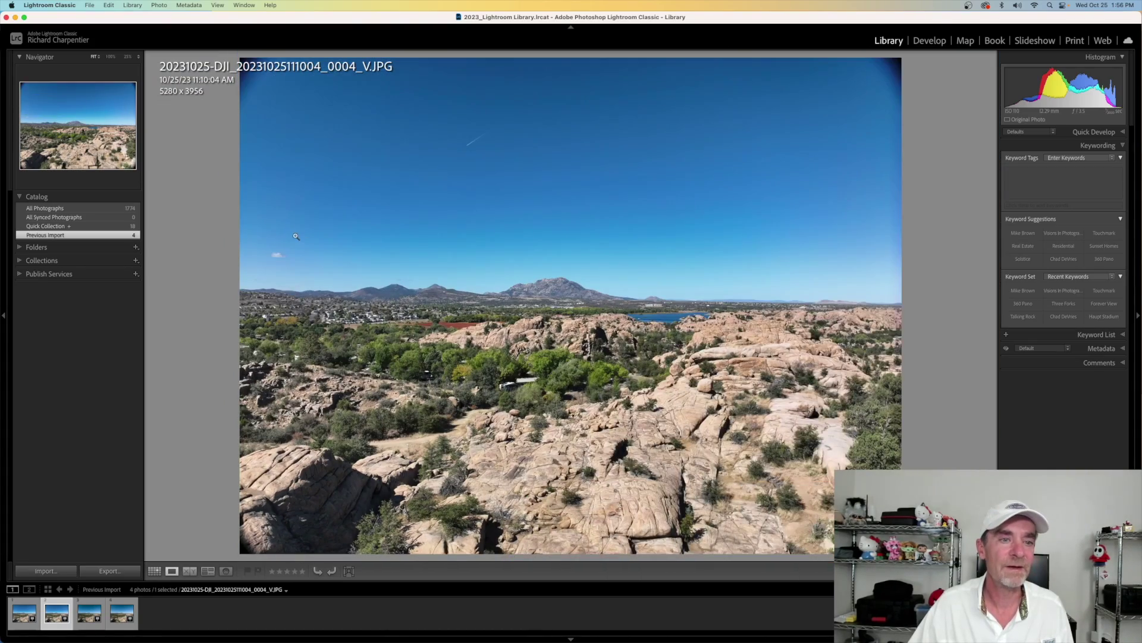
left_click(247, 79)
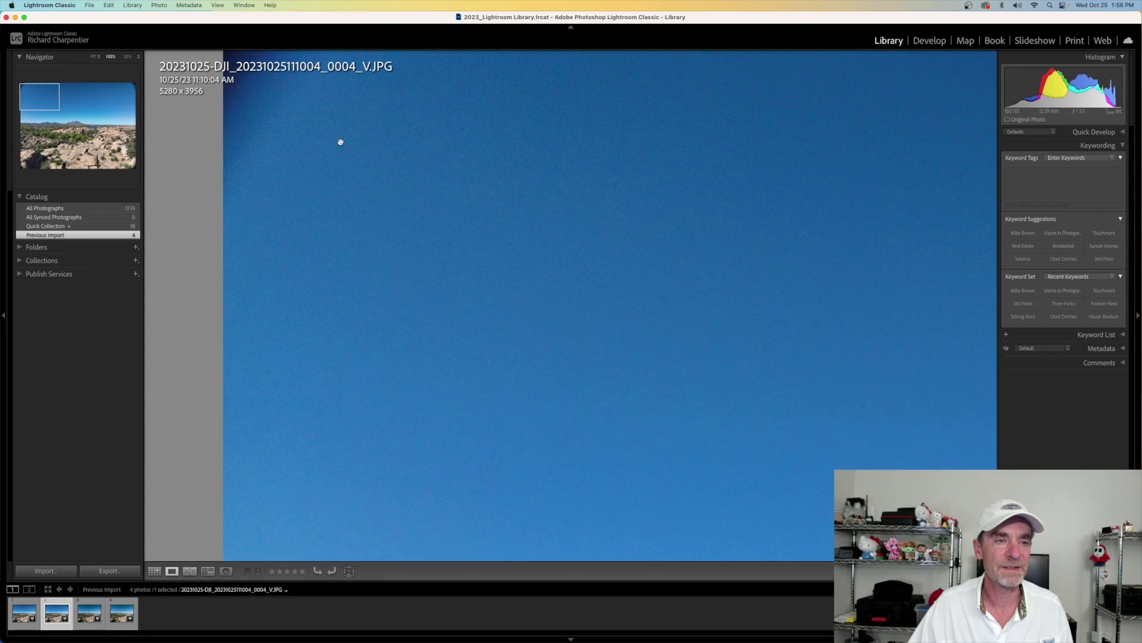
left_click(400, 176)
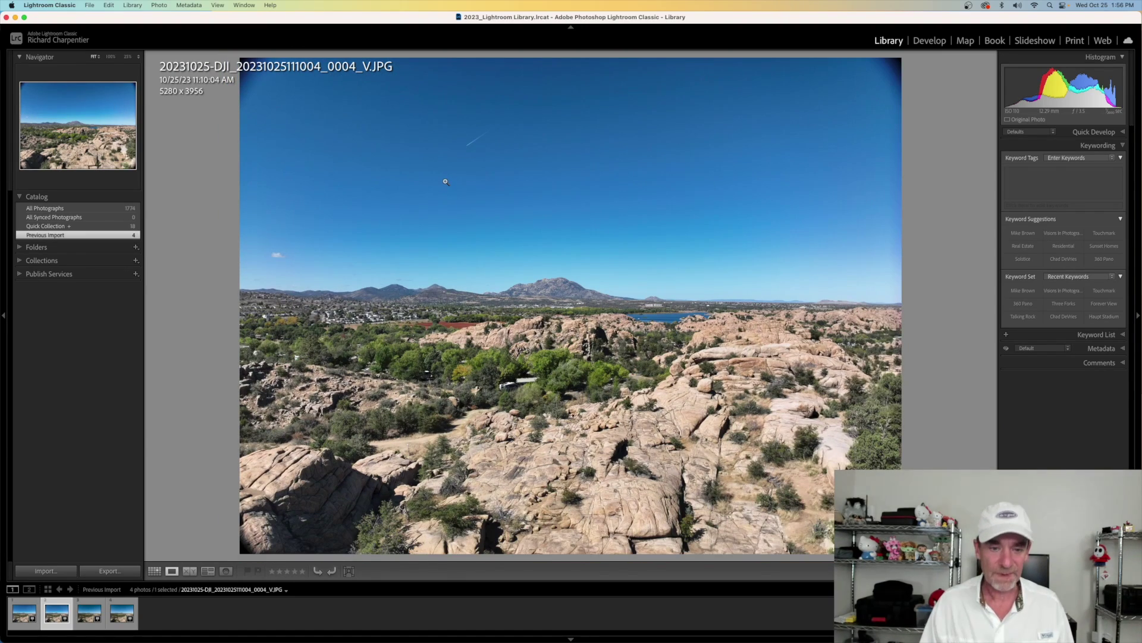
Flip back and forth between JPGs 0003 and 0004 at fit size, ending on 0004.
key("Left")
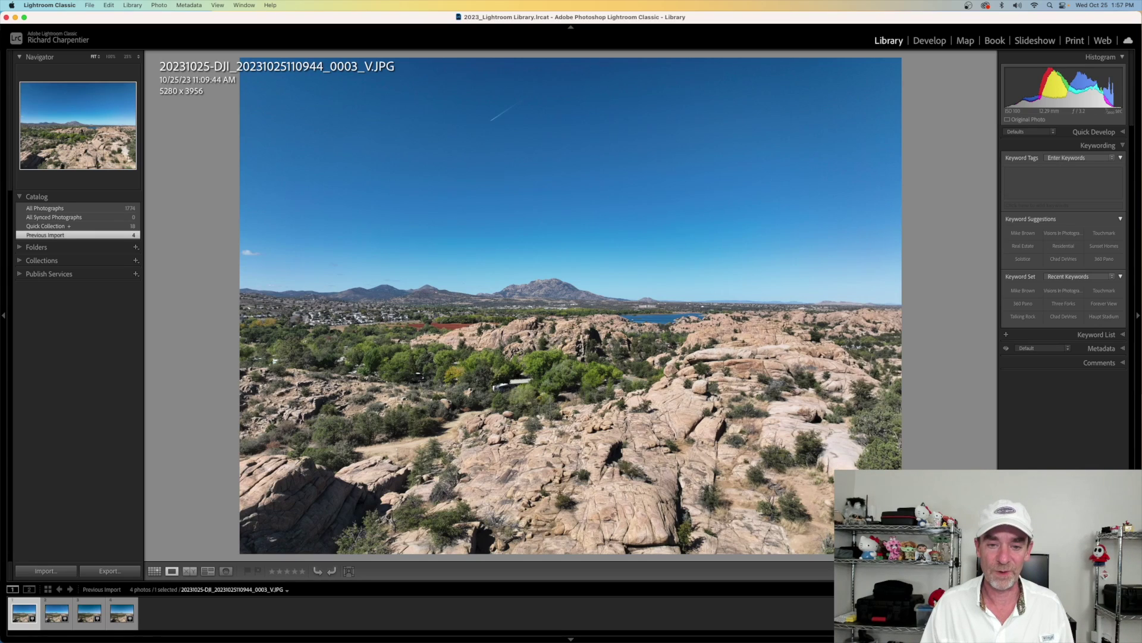
key("Right")
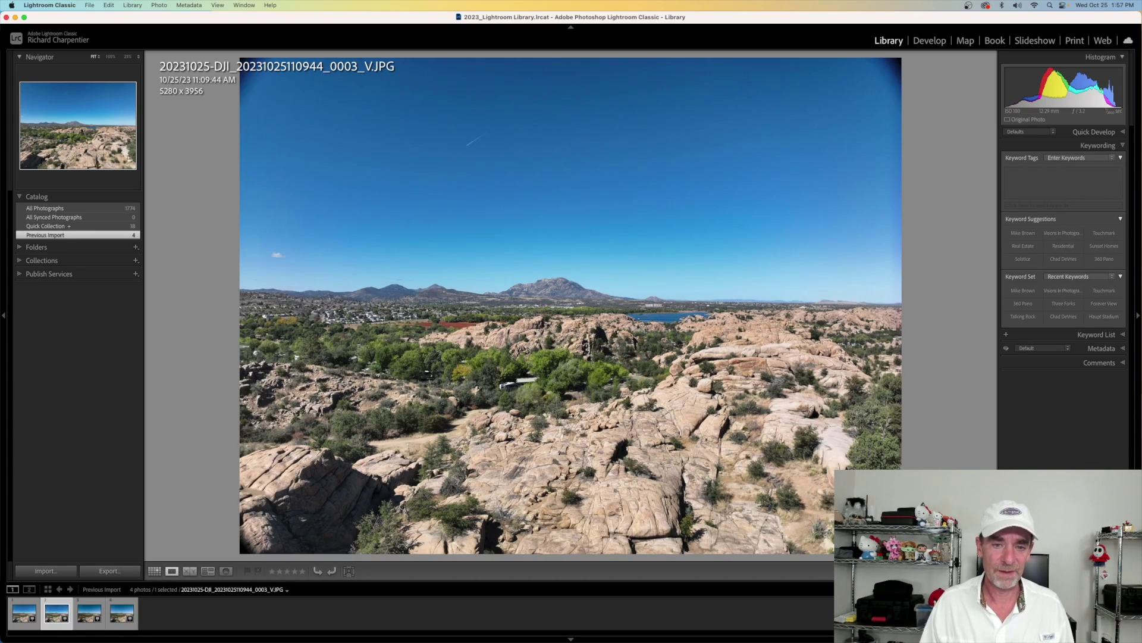
key("Left")
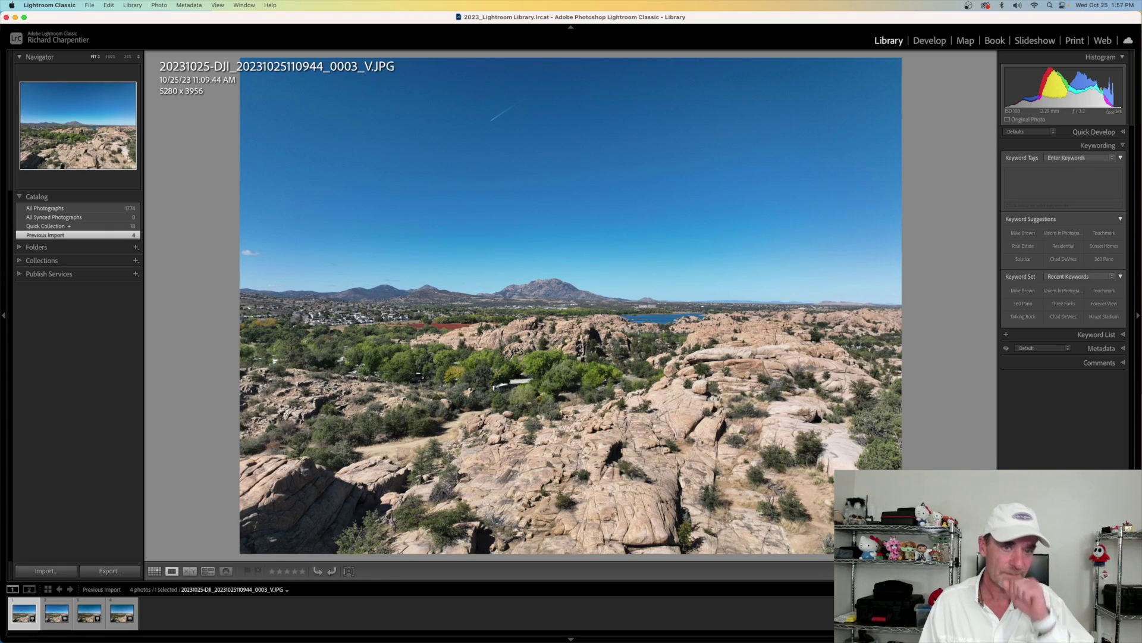
key("Right")
key("Left")
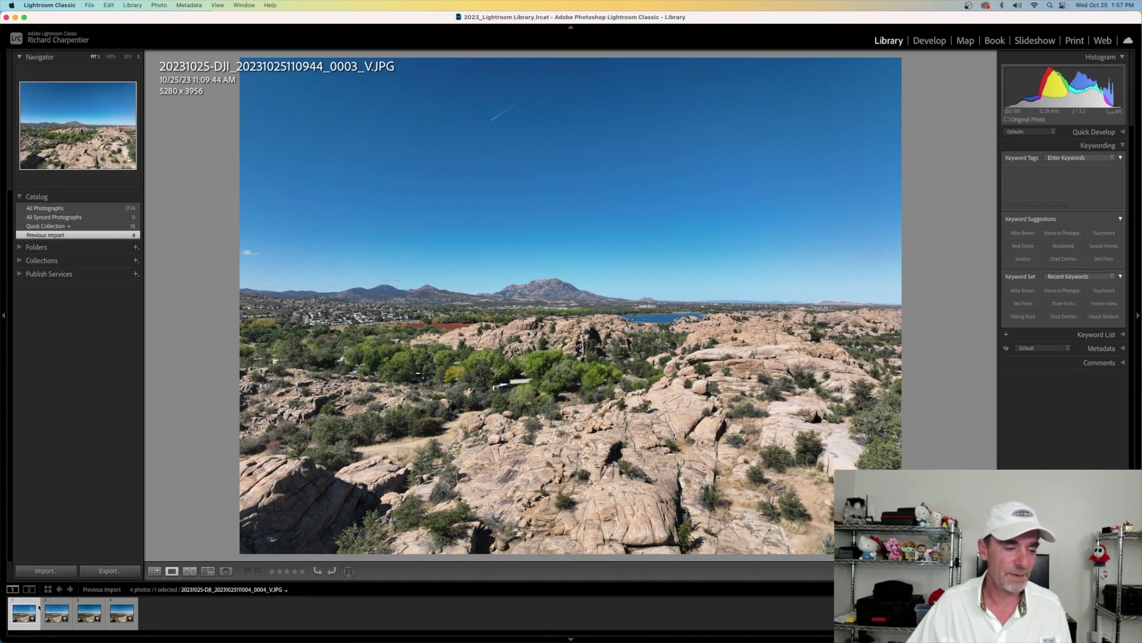
key("Right")
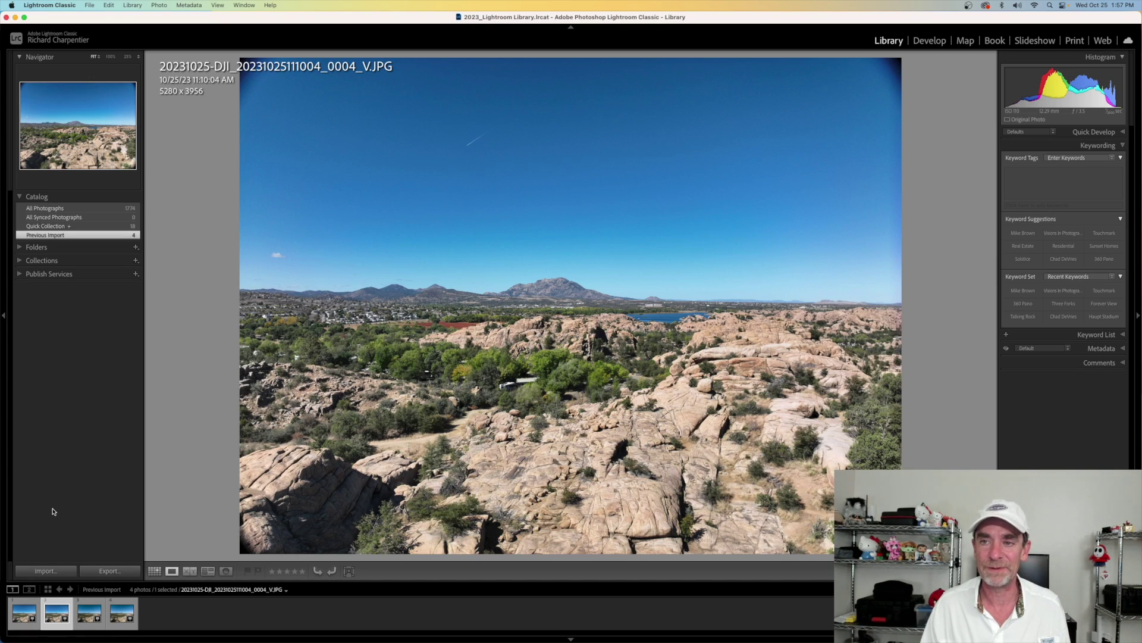
Compare the top-right sky corners of 0003 and 0004 at 100%, then fit and advance to DNG 0005.
left_click(898, 66)
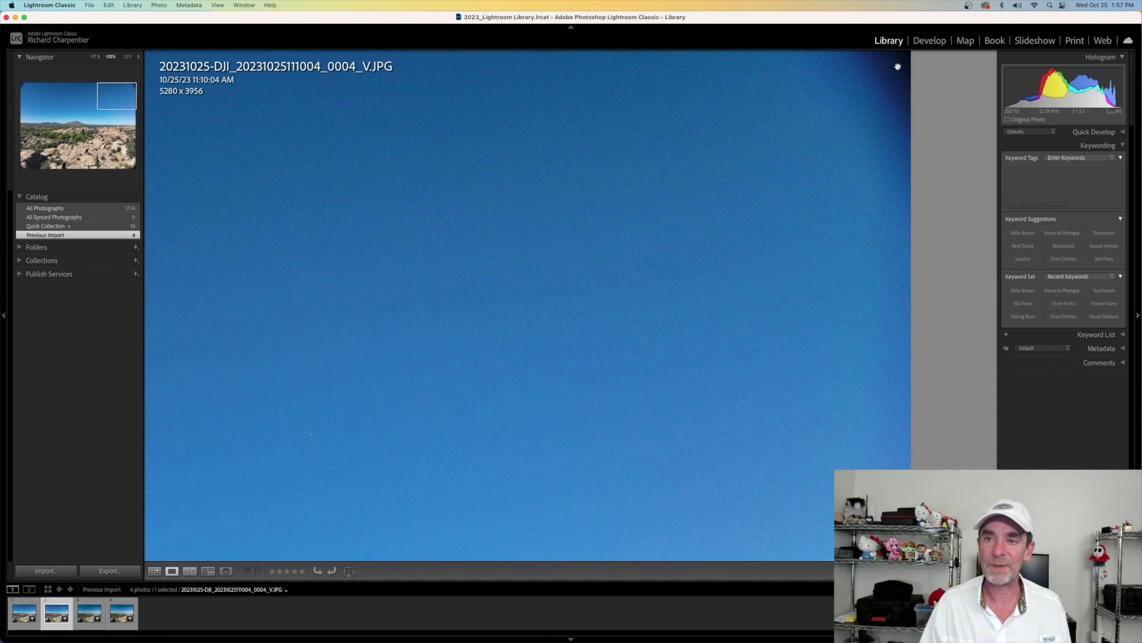
key("Left")
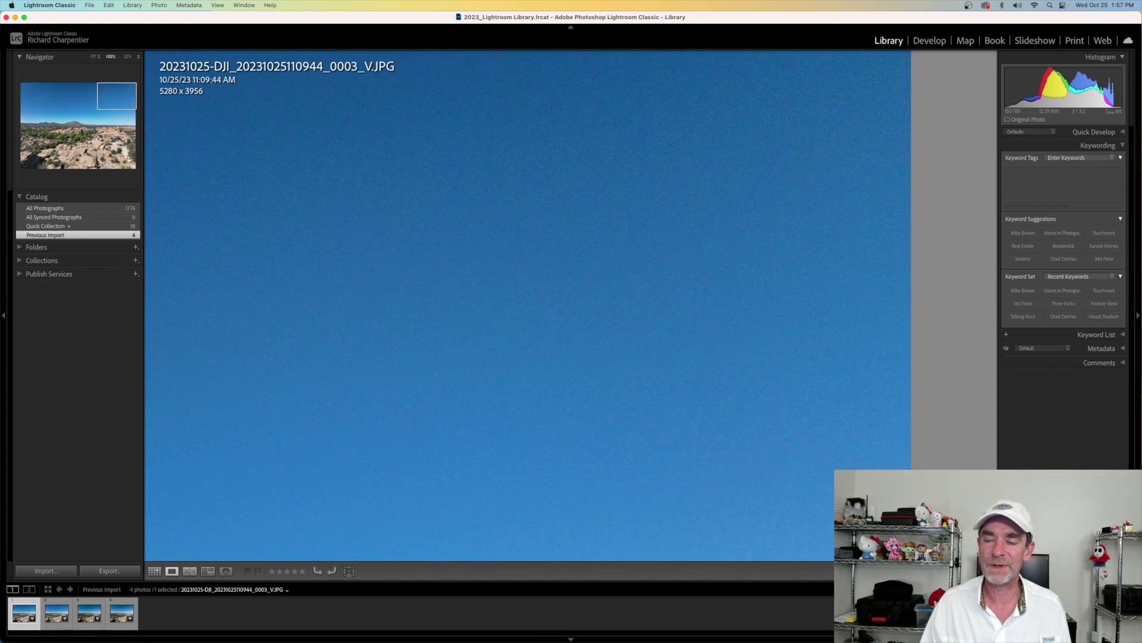
key("Right")
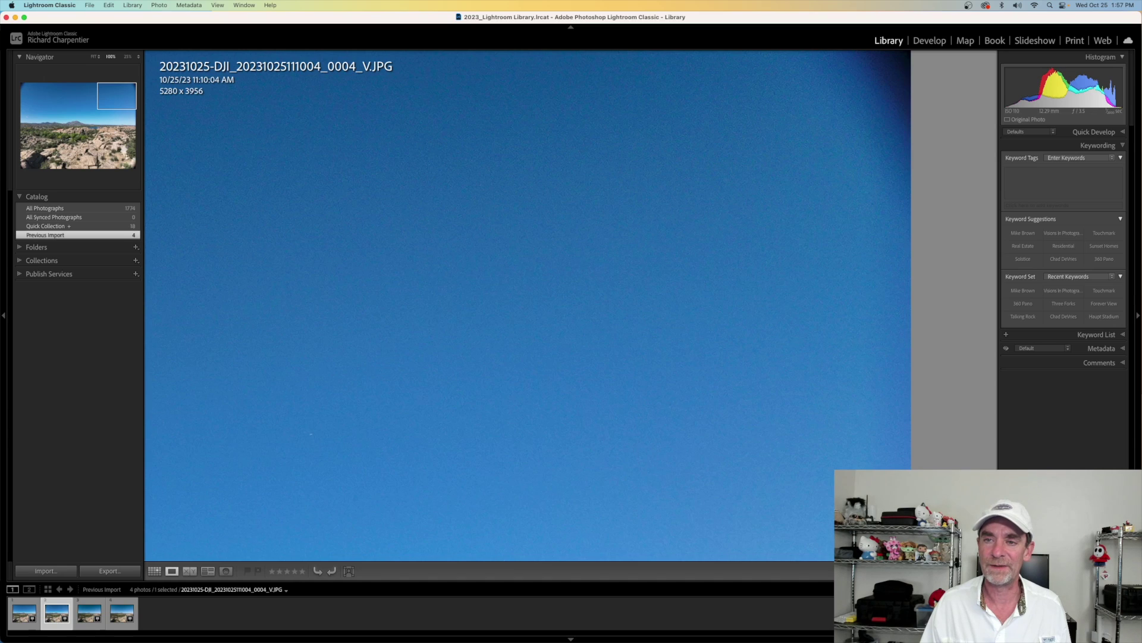
left_click(690, 191)
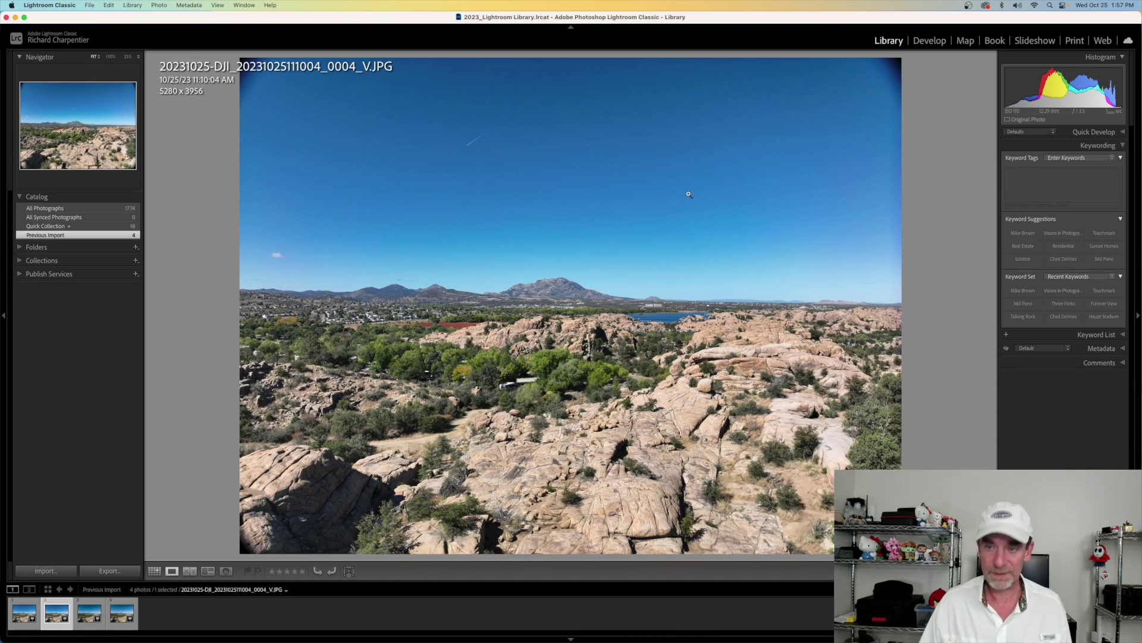
key("Left")
key("Right")
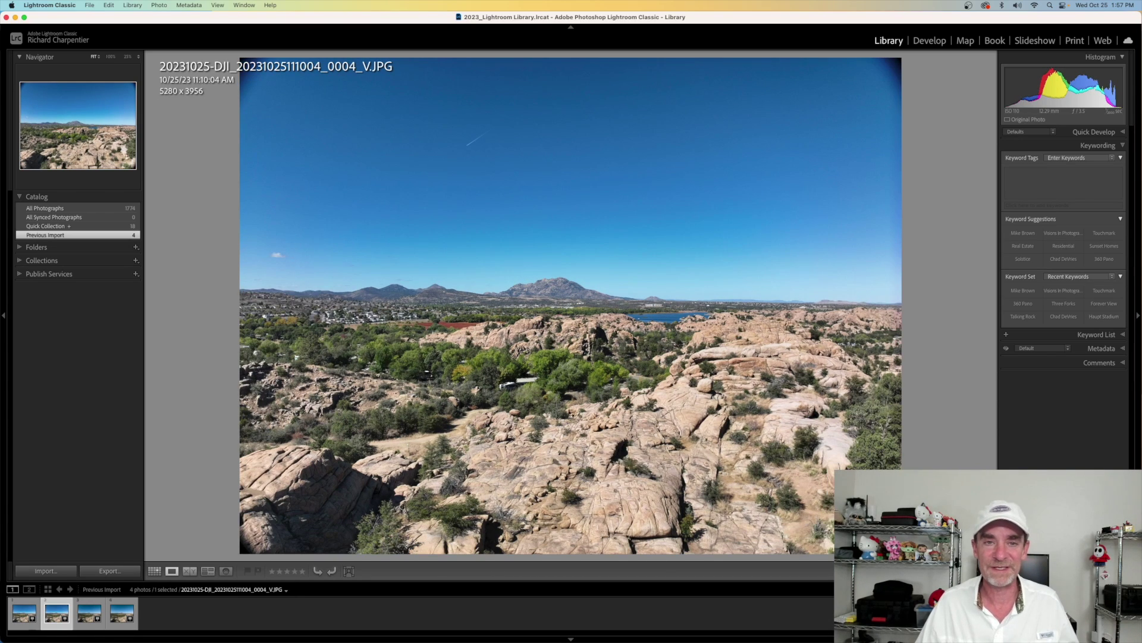
key("Right")
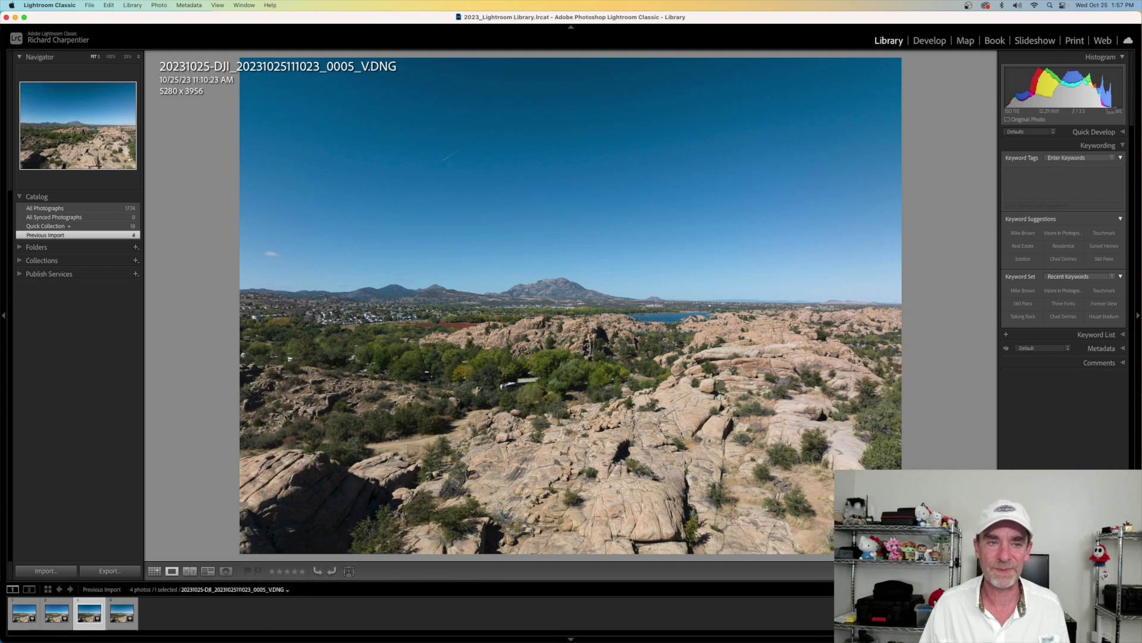
Return from the DNG to the JPGs, checking 0003 and ending on the 0004 JPG.
key("Left")
key("Left")
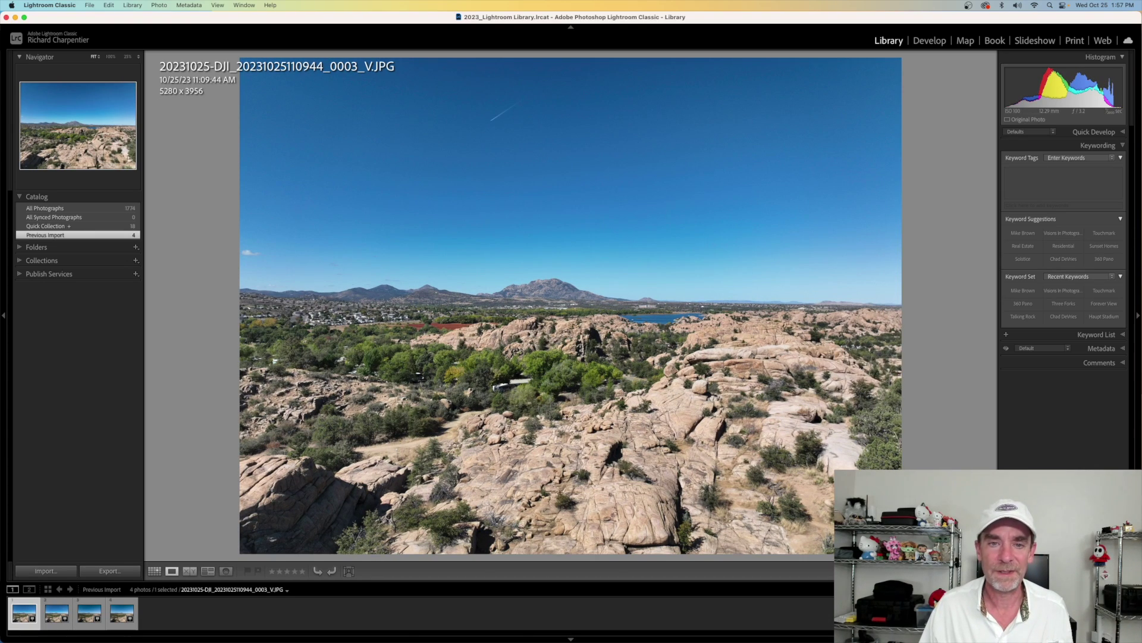
key("Right")
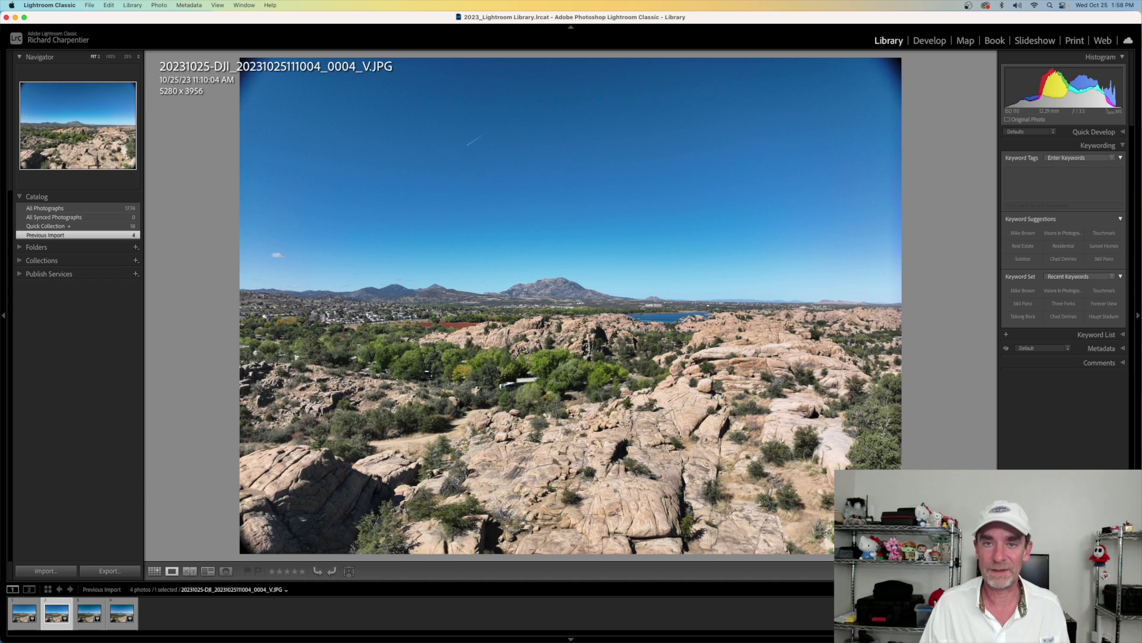
Step through filmstrip thumbnails 0003 and 0004 to the 0005 DNG.
left_click(23, 613)
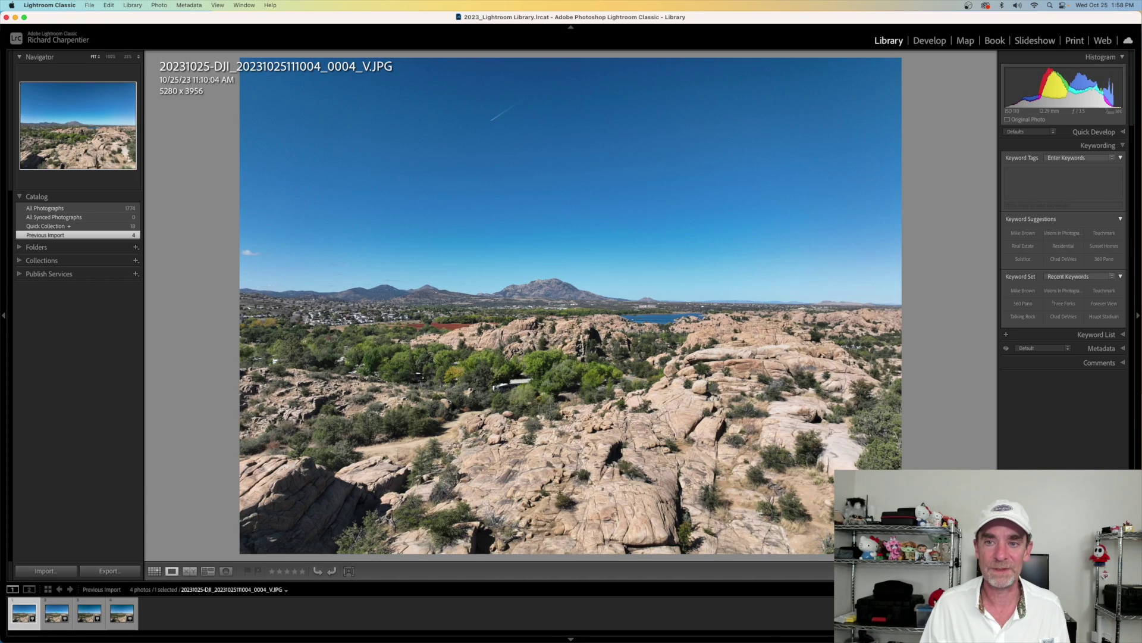
left_click(56, 613)
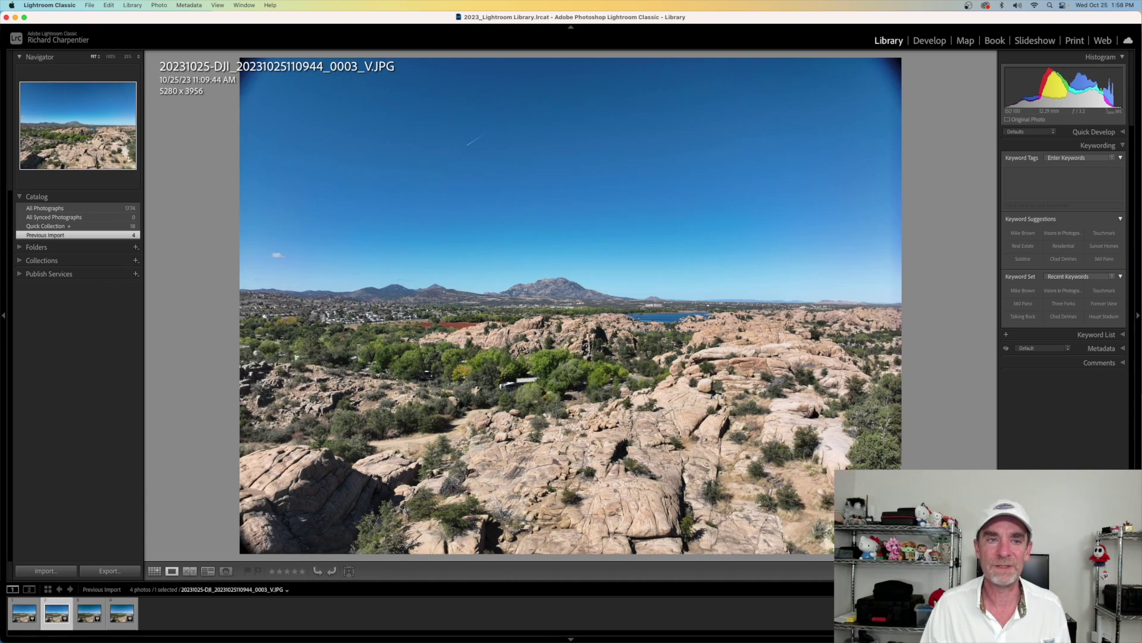
left_click(89, 613)
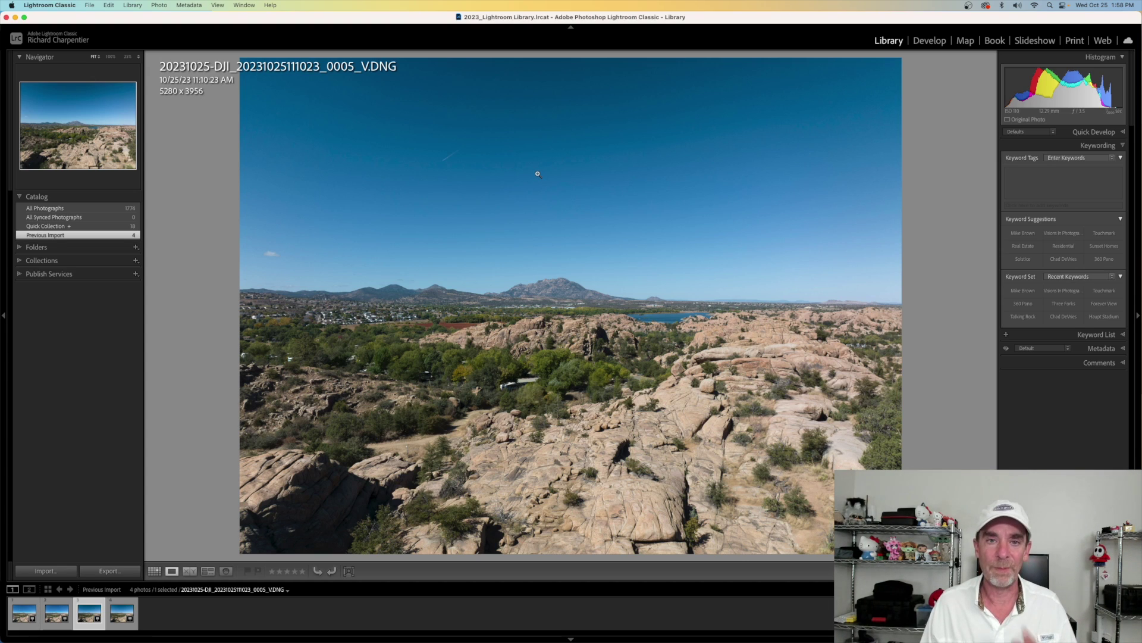
Toggle between DNGs 0005 and 0006 to compare them, finishing on 0006.
key("Right")
key("Left")
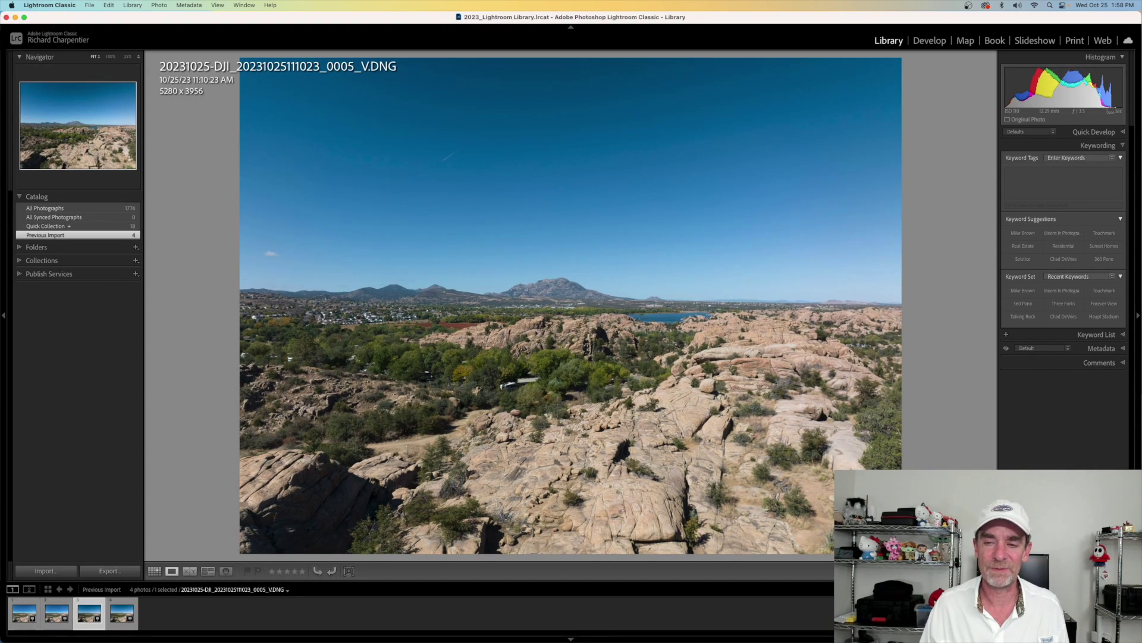
key("Right")
key("Left")
key("Right")
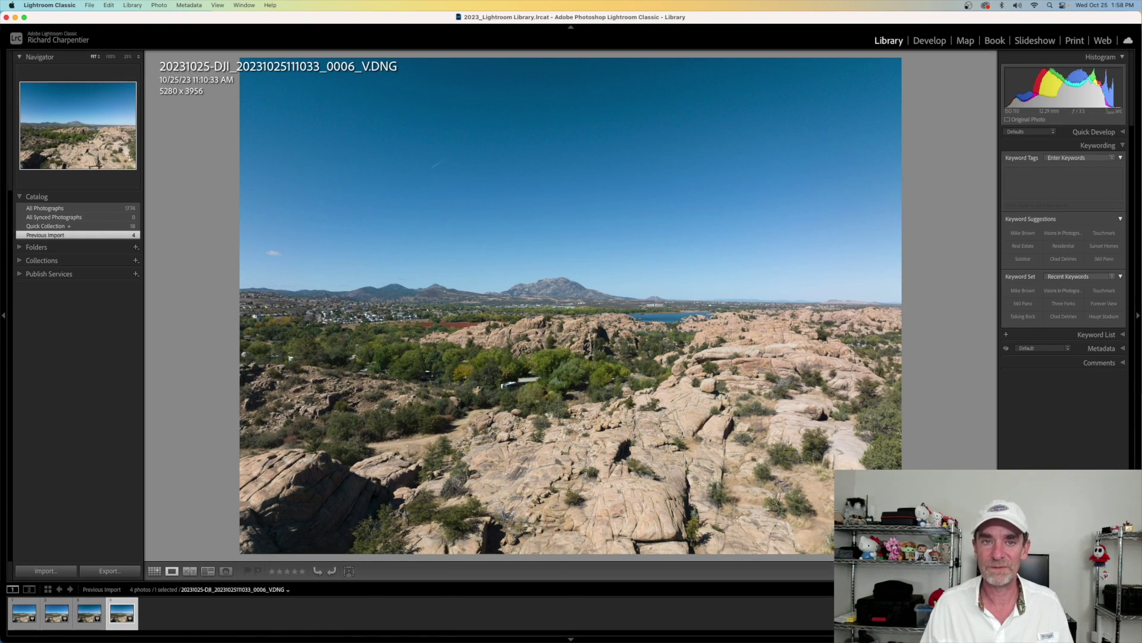
key("Left")
key("Right")
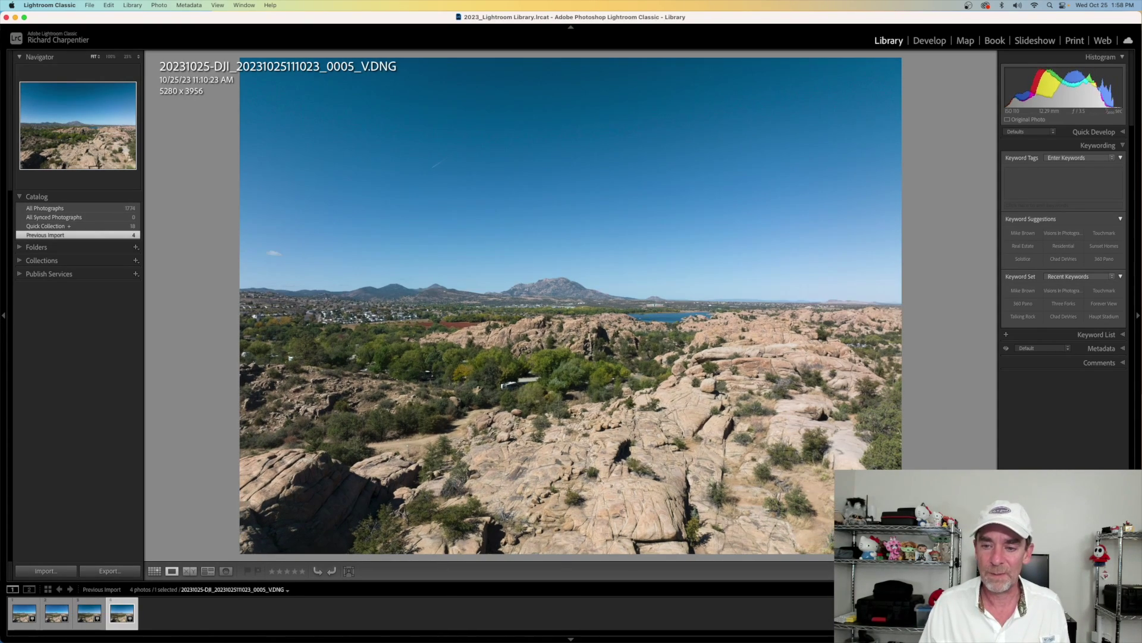
key("Left")
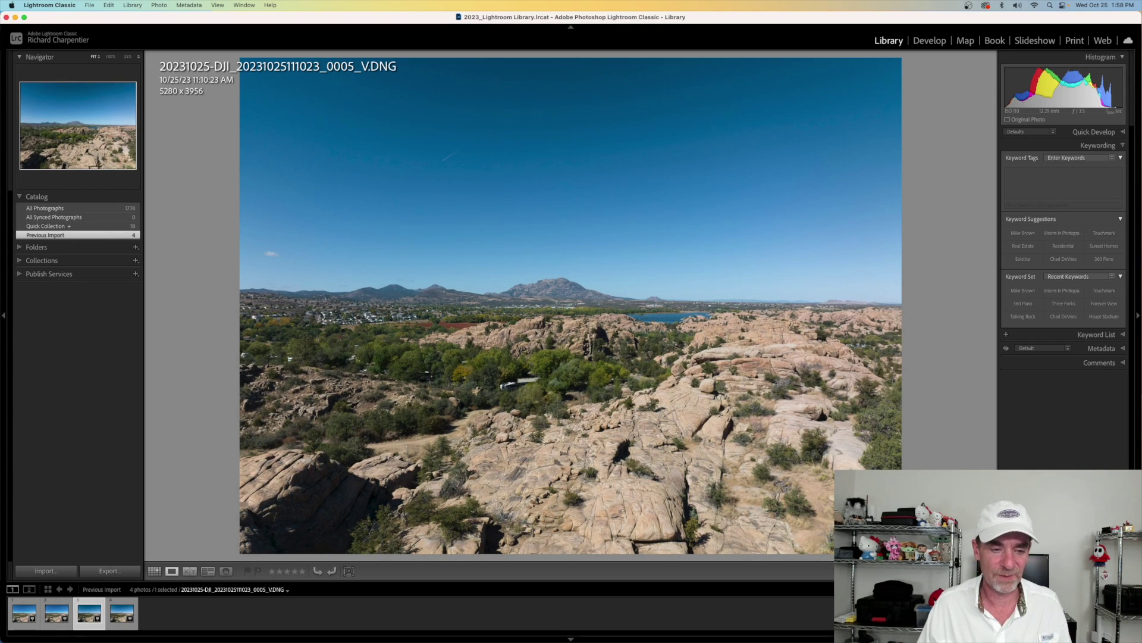
key("Right")
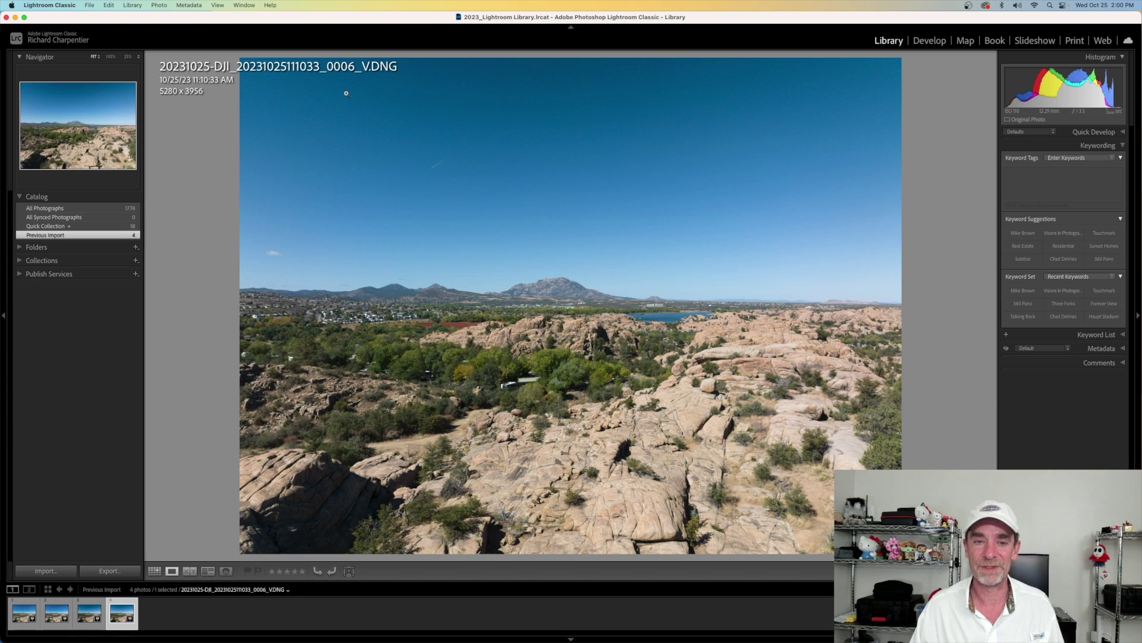
left_click(15, 16)
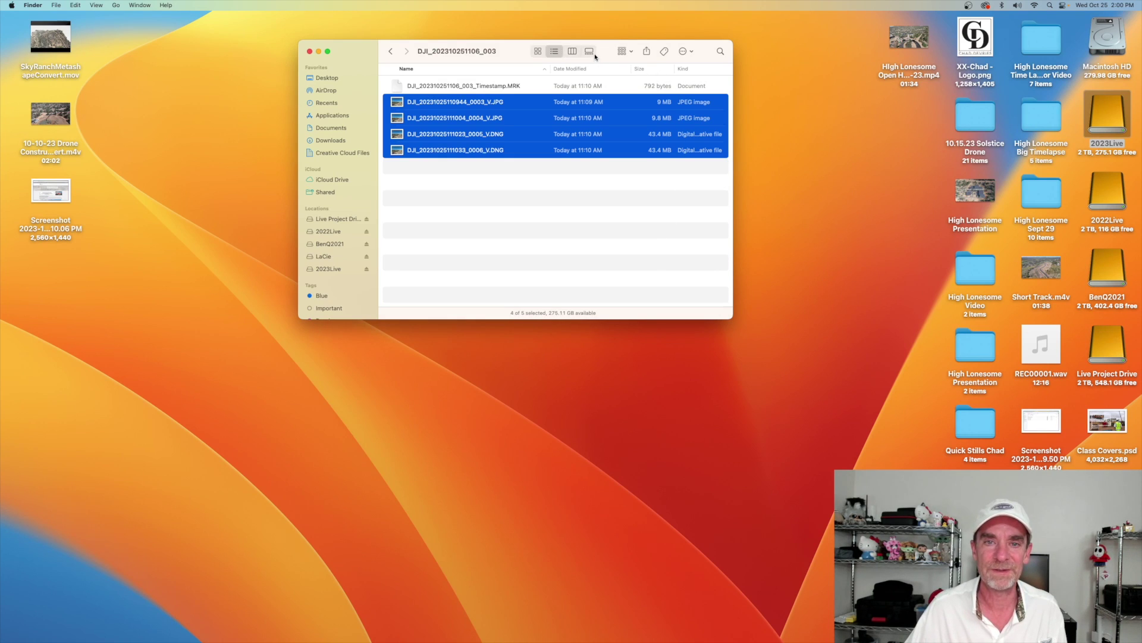
left_click_drag(602, 53, 652, 96)
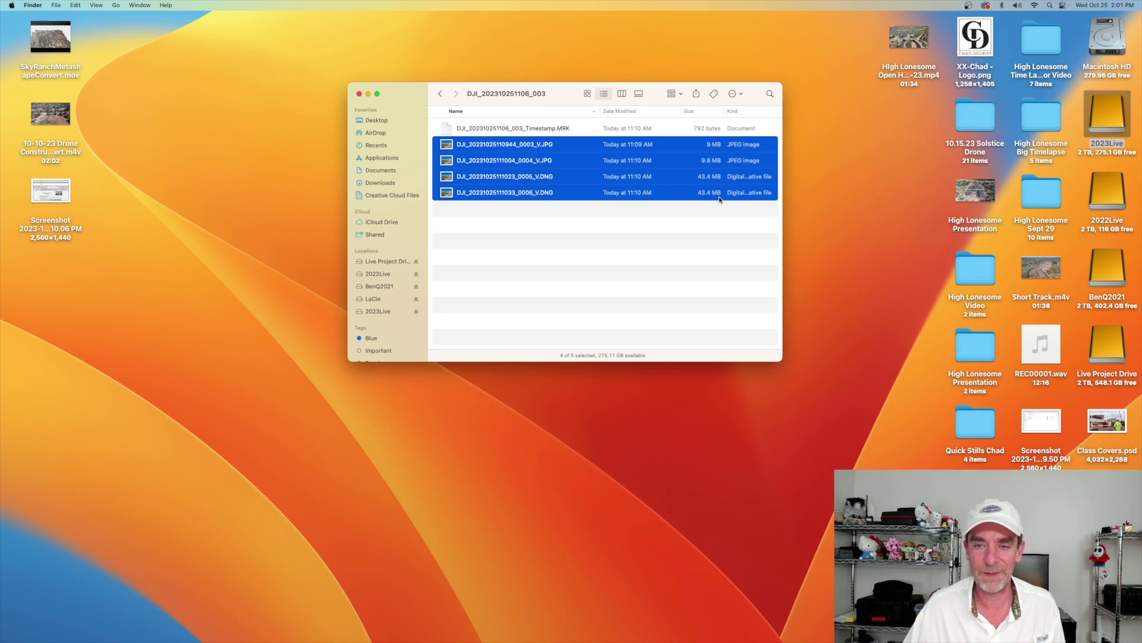
left_click(712, 227)
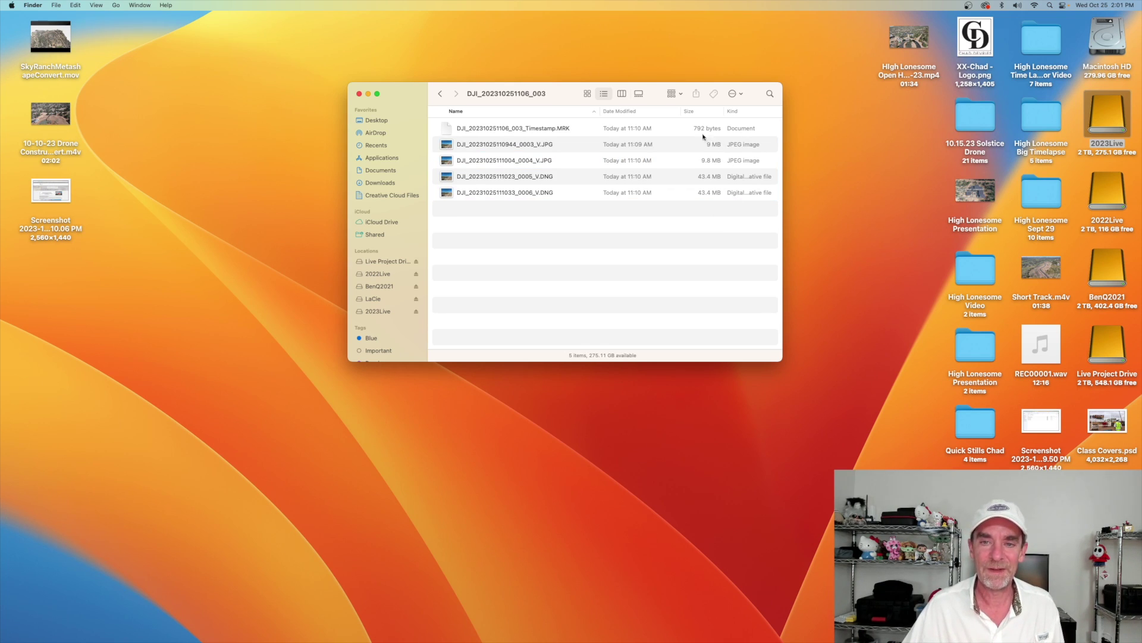
left_click(673, 144)
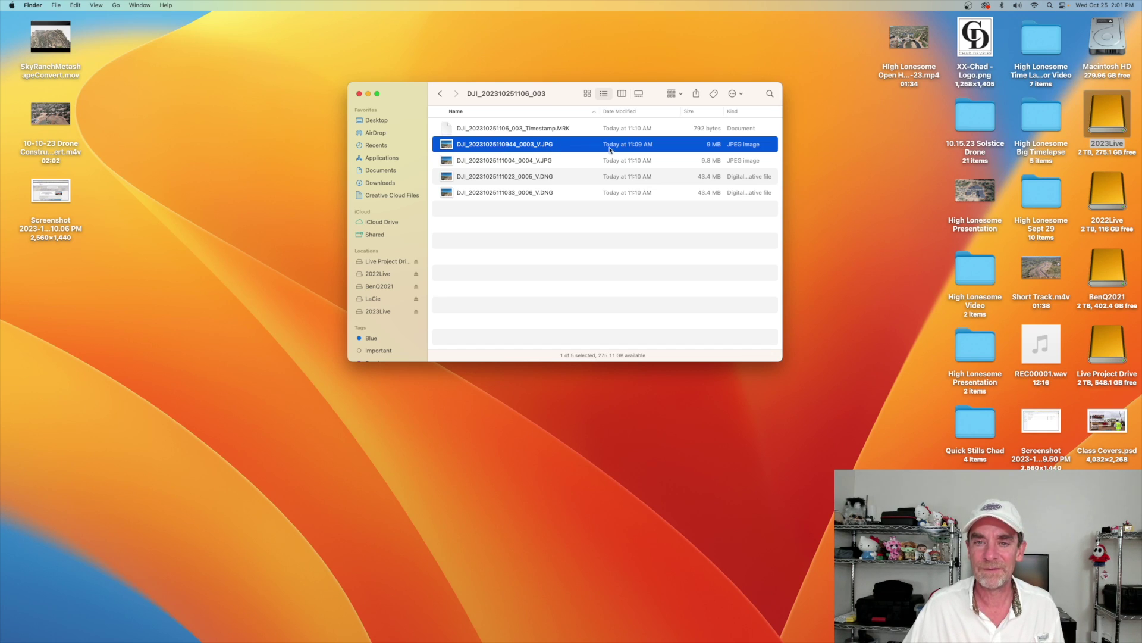
double_click(696, 161)
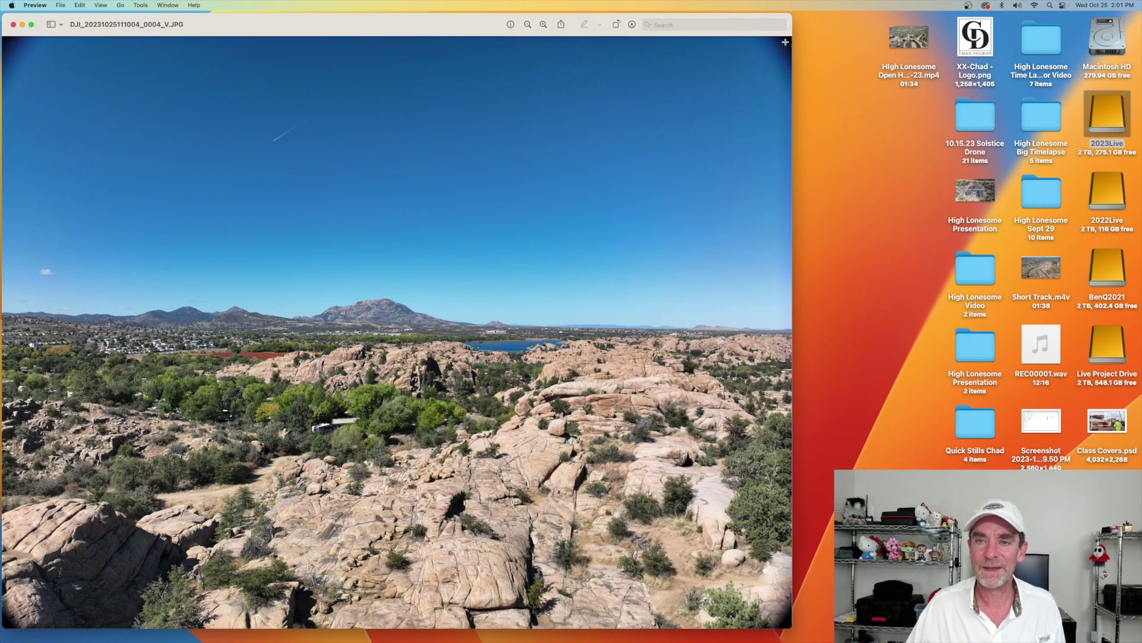
left_click(13, 25)
double_click(534, 149)
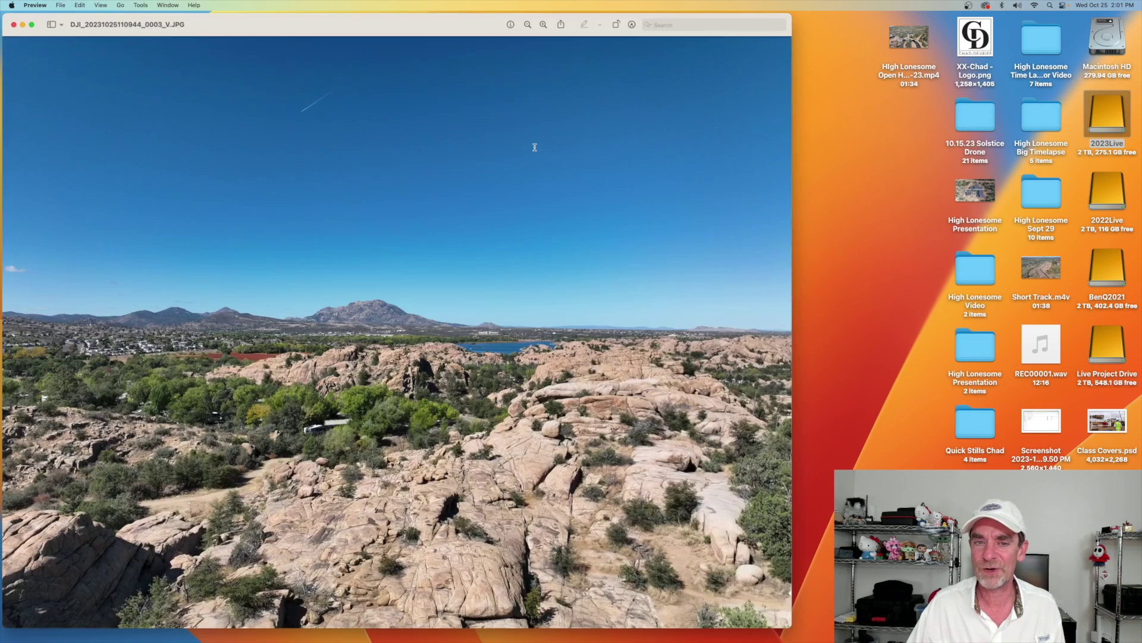